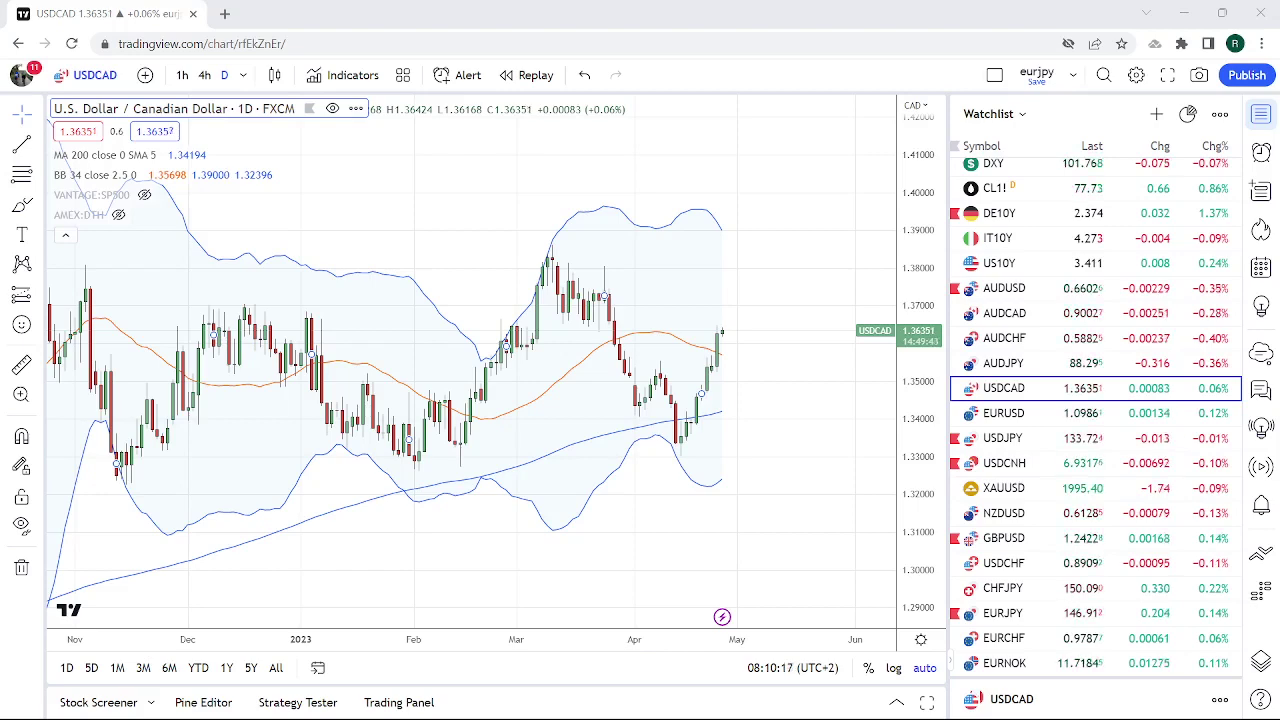
Load the AUDUSD daily chart from the watchlist in place of USDCAD.
left_click(1027, 290)
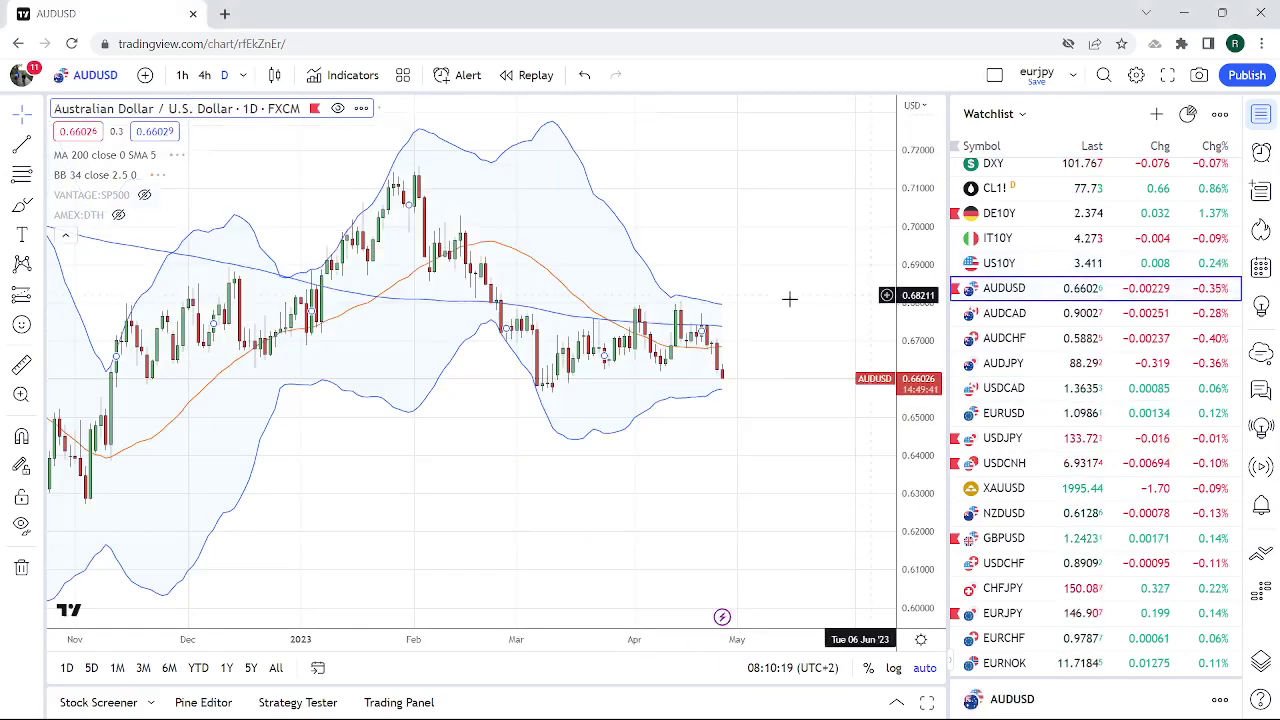
left_click(182, 75)
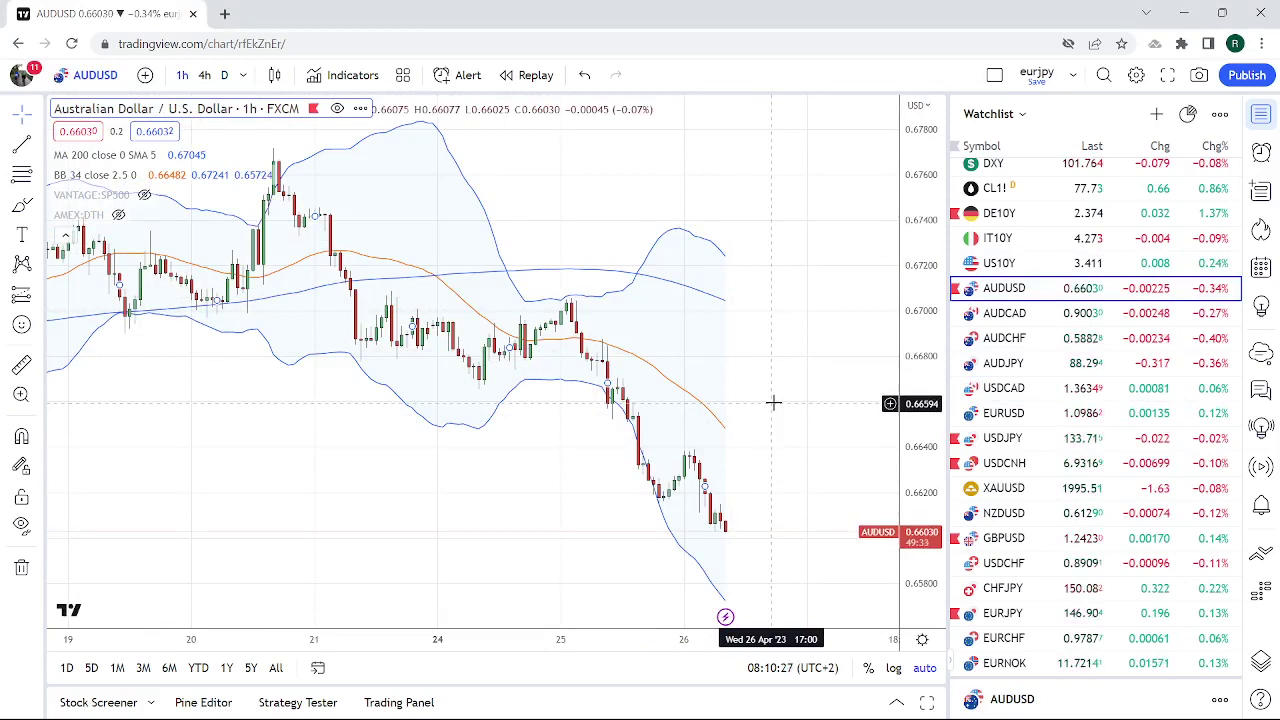
left_click(224, 75)
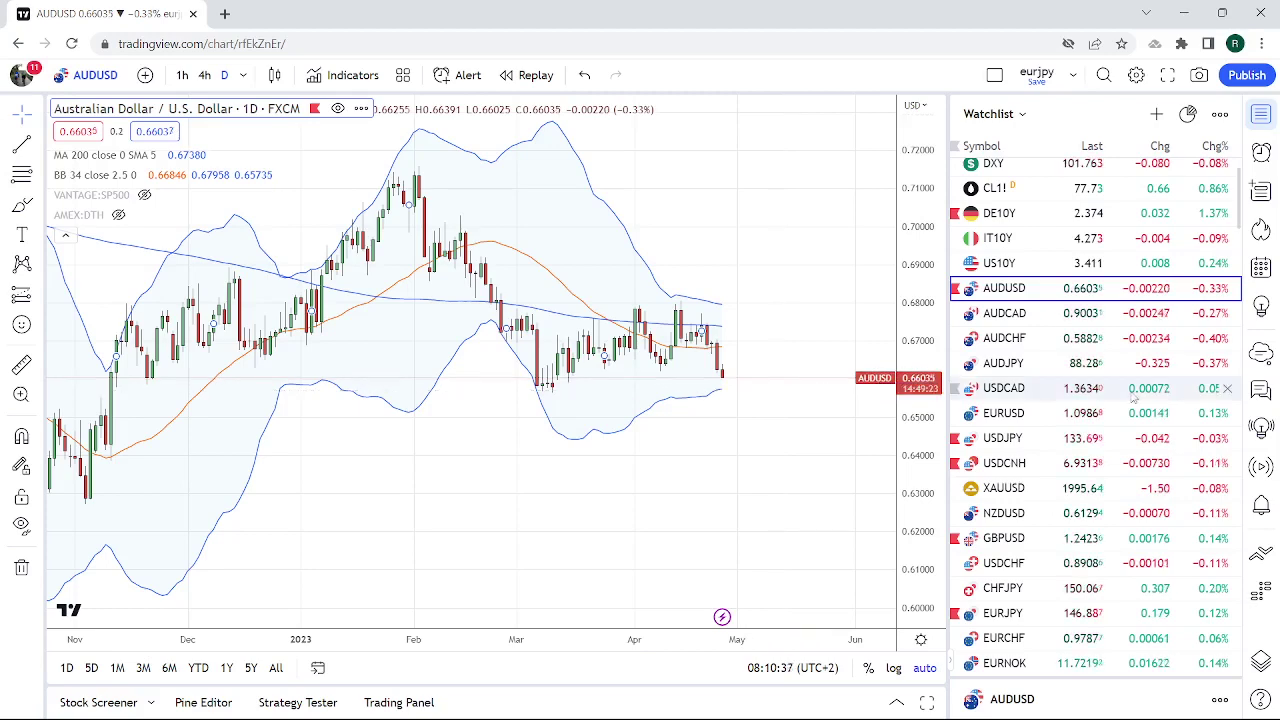
Load AUDCHF daily, zoom out to show history back to October, and list all timeframes.
left_click(1020, 345)
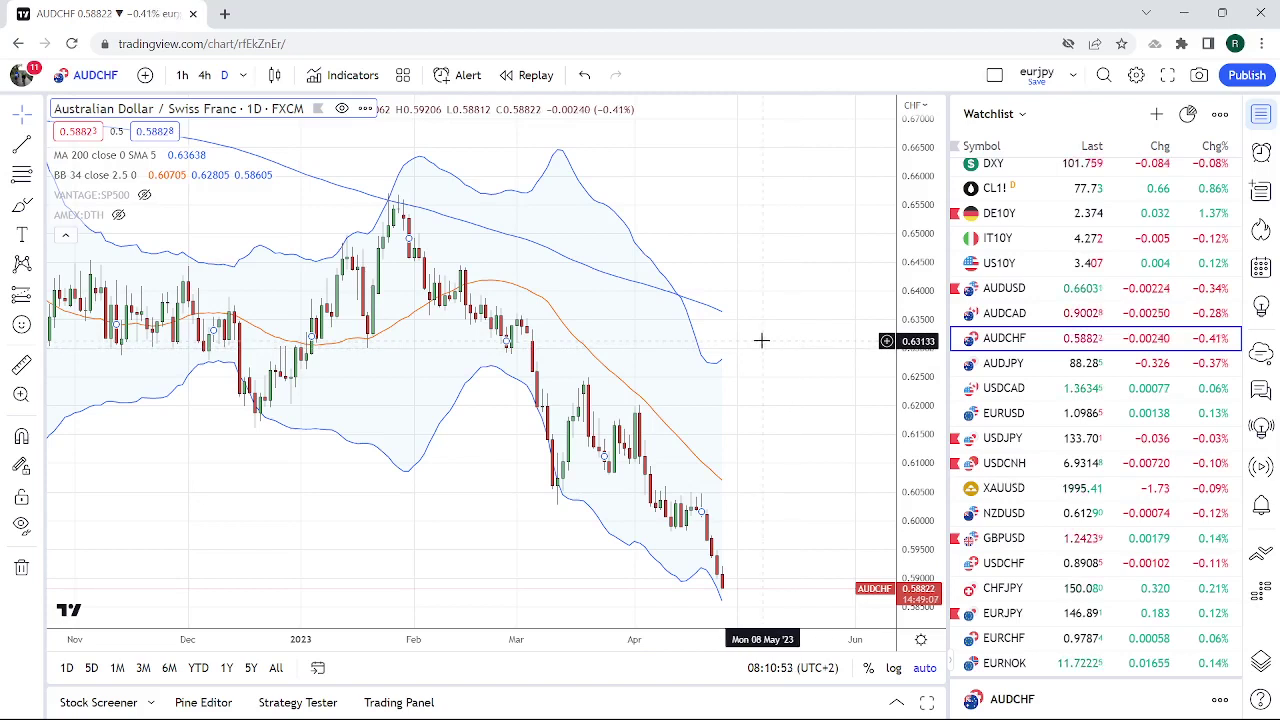
scroll(761, 341, "down", 2)
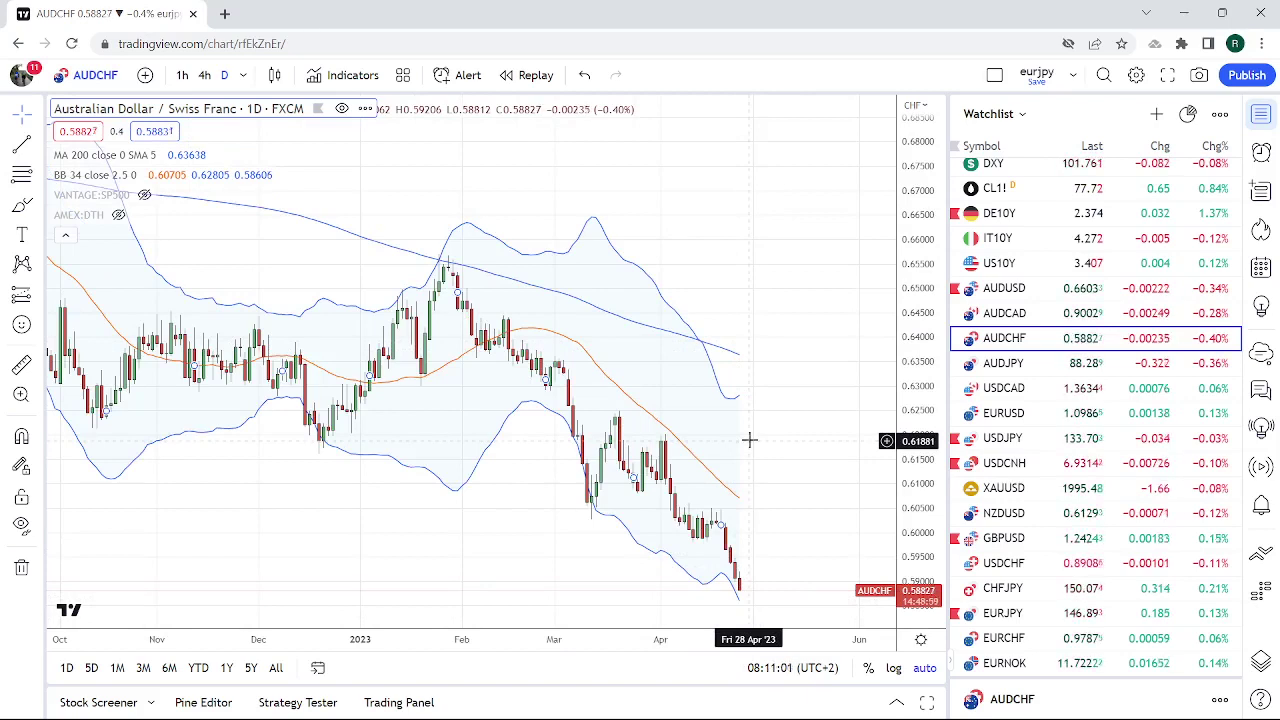
left_click(244, 76)
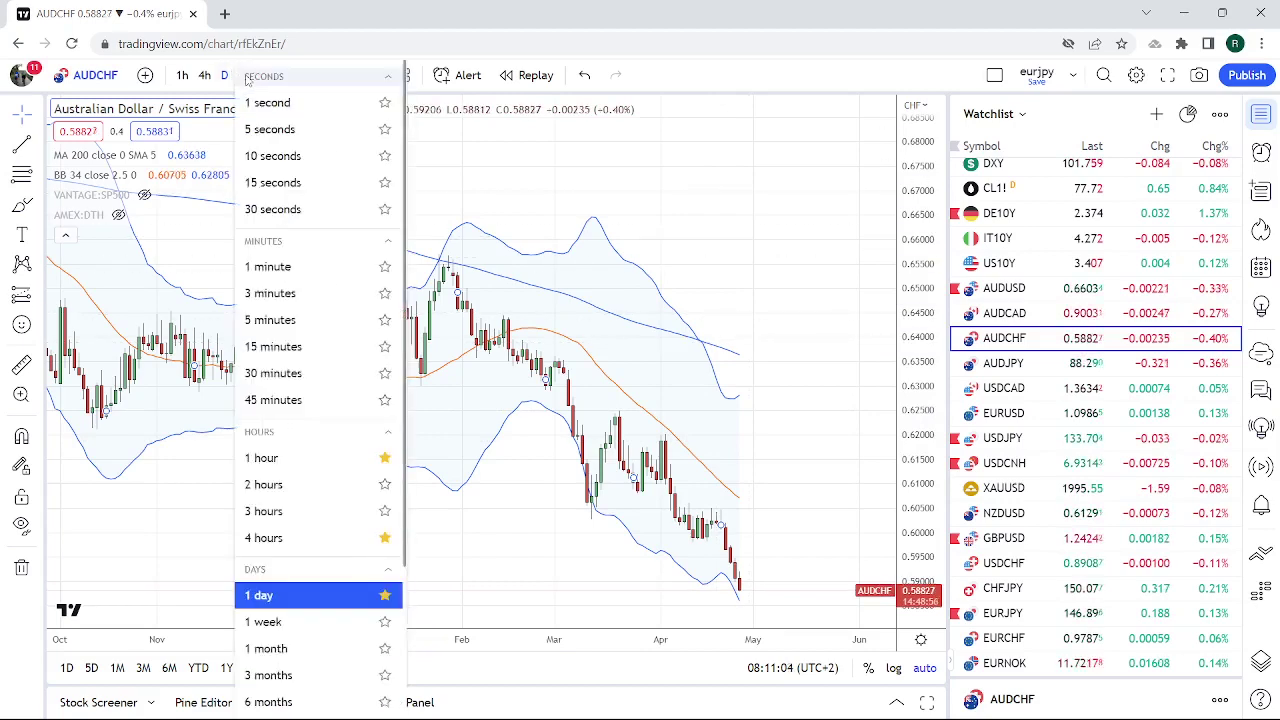
View AUDCHF on 6-month candles back to 1980, then return to 1D.
left_click(268, 701)
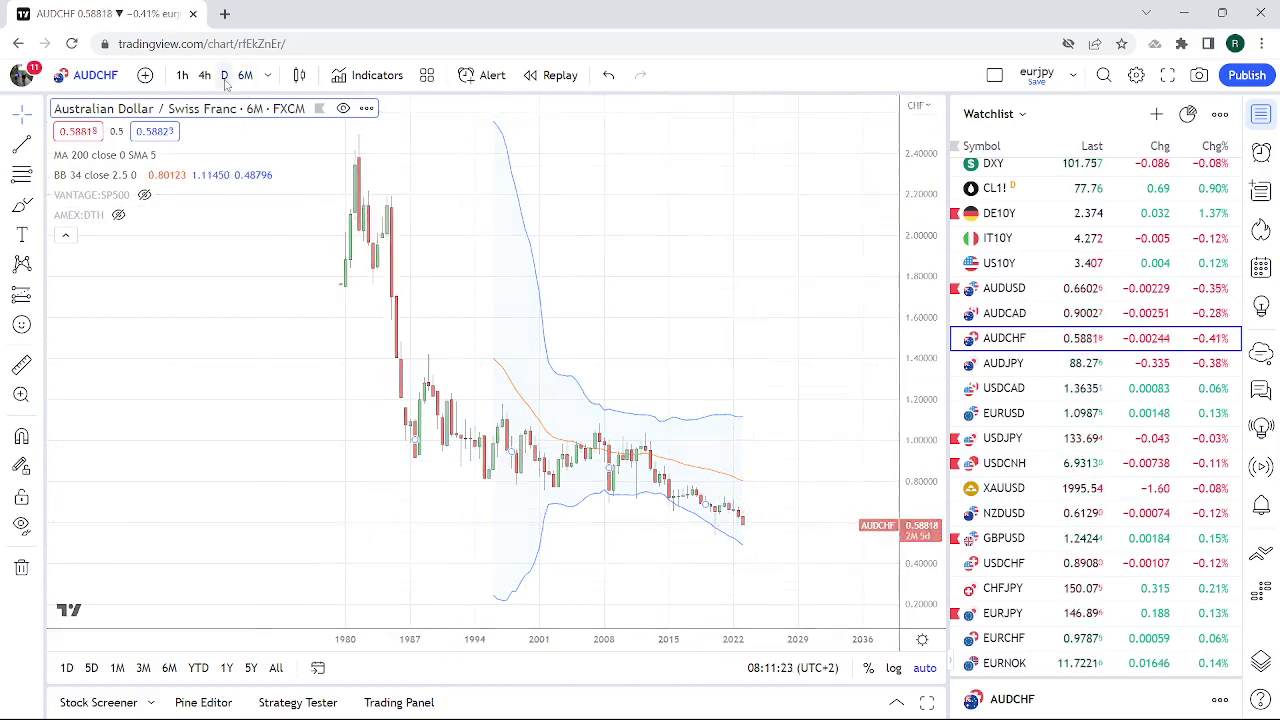
type("1D")
key("Return")
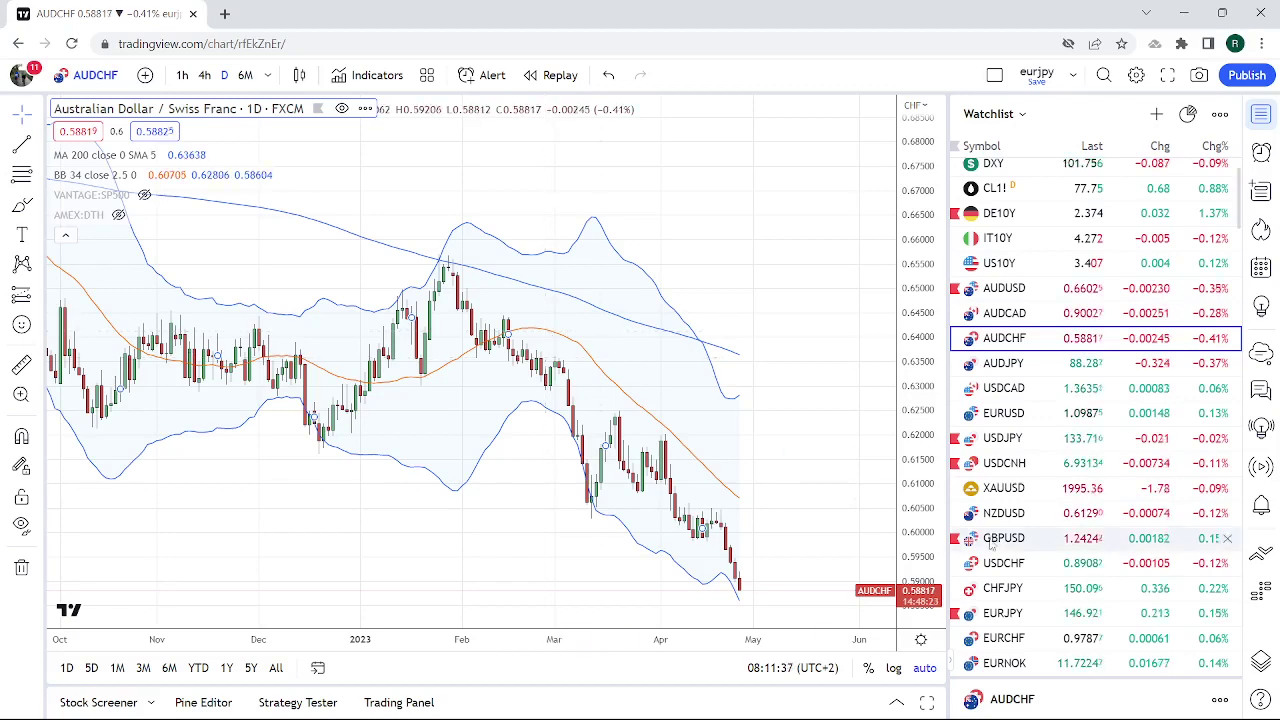
Load the CHFJPY daily chart with its rising trendline and browse the watchlist symbols.
left_click(1003, 589)
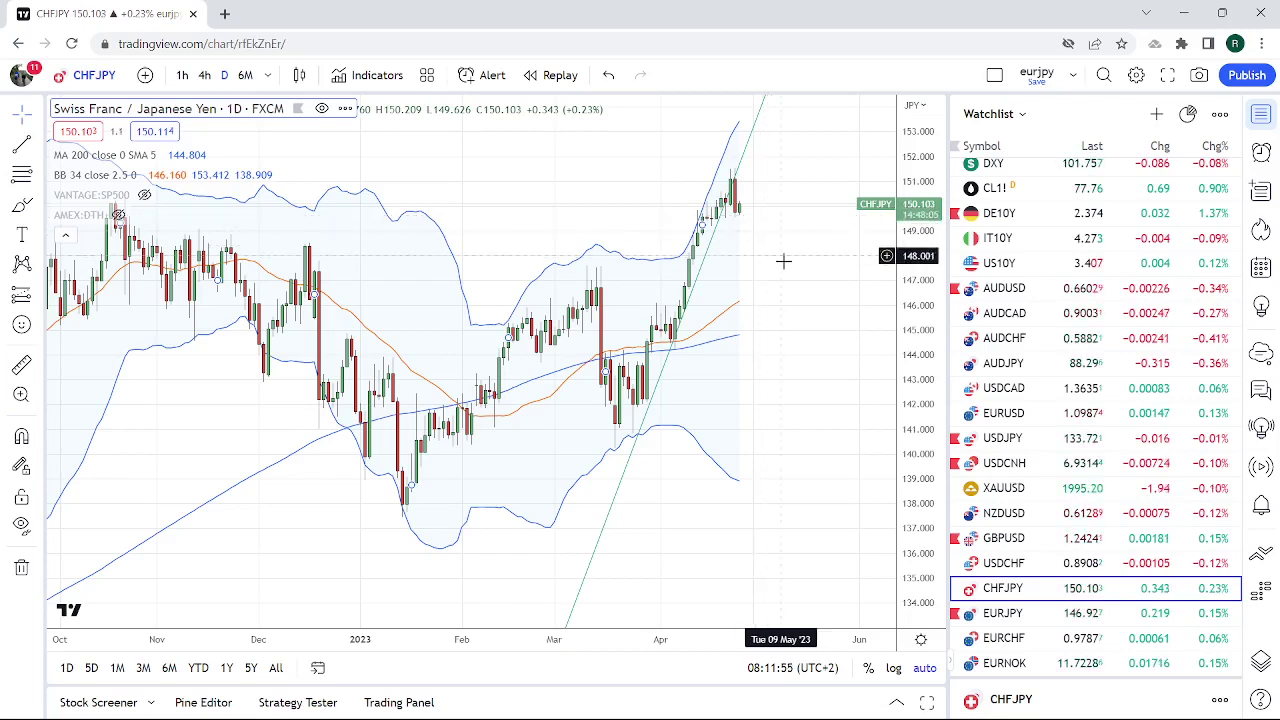
scroll(1083, 340, "down", 1)
scroll(1083, 340, "down", 1)
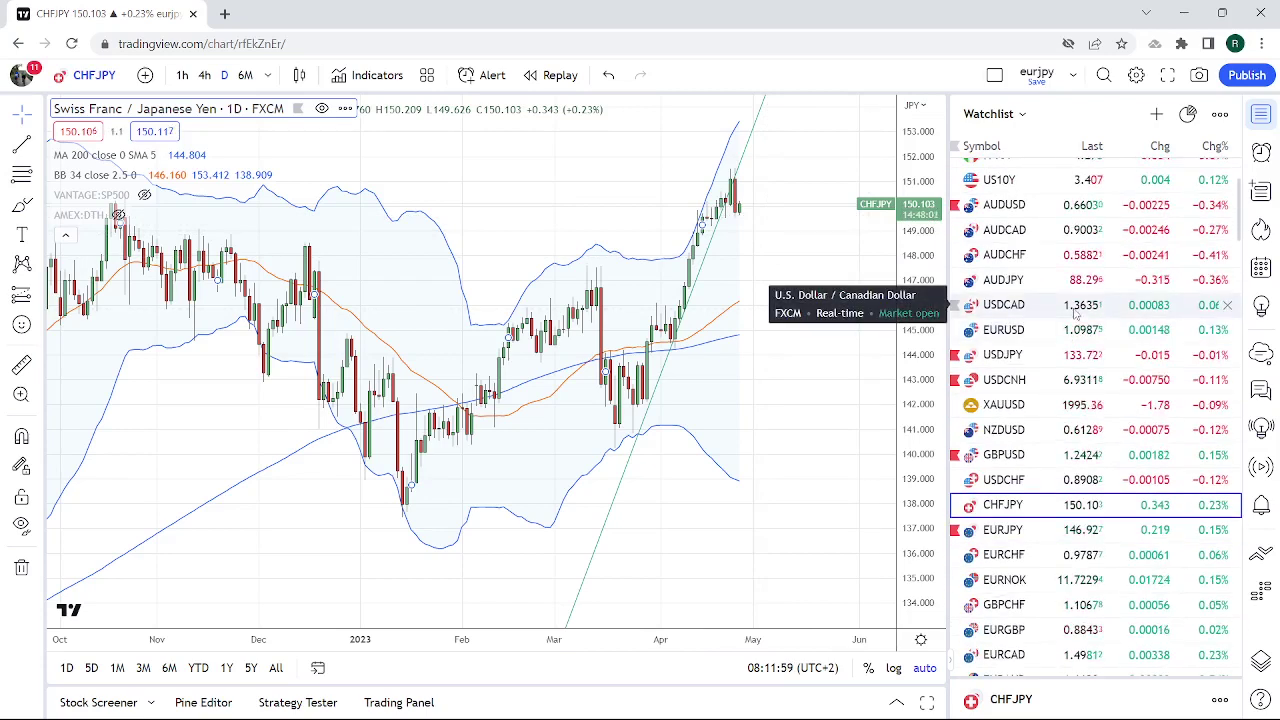
scroll(1073, 314, "down", 1)
scroll(1073, 314, "down", 4)
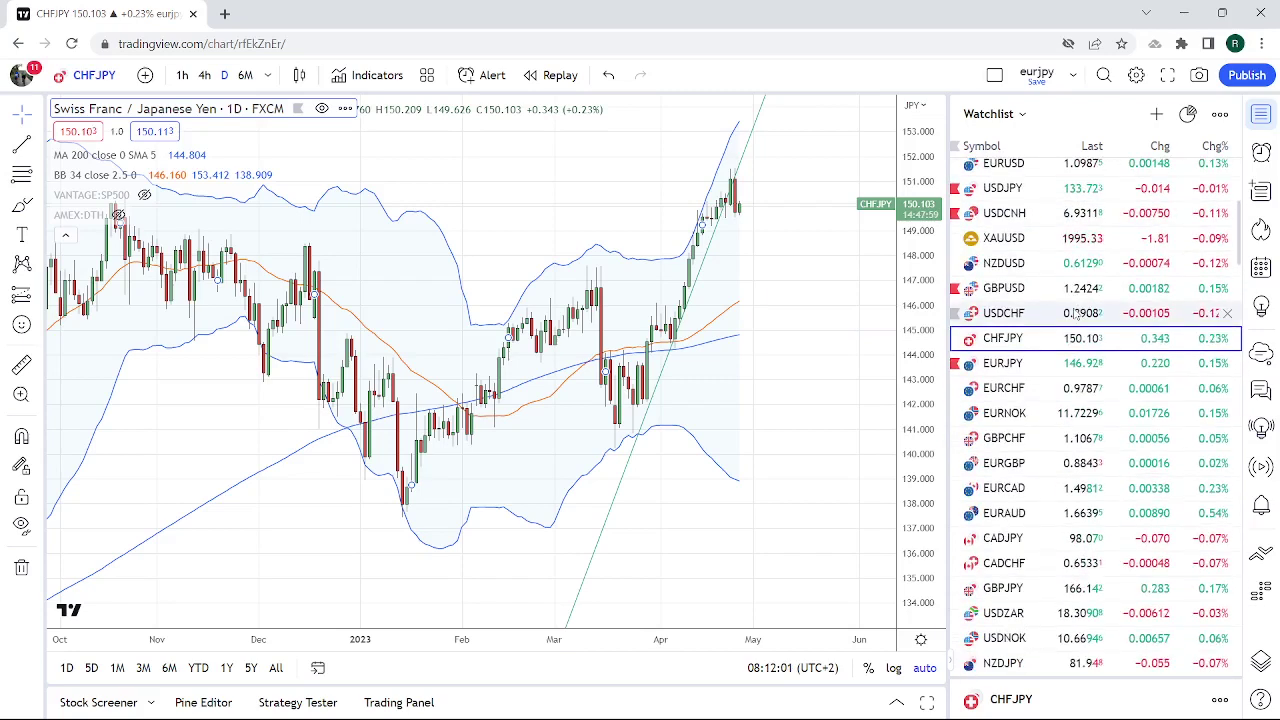
scroll(1076, 314, "up", 5)
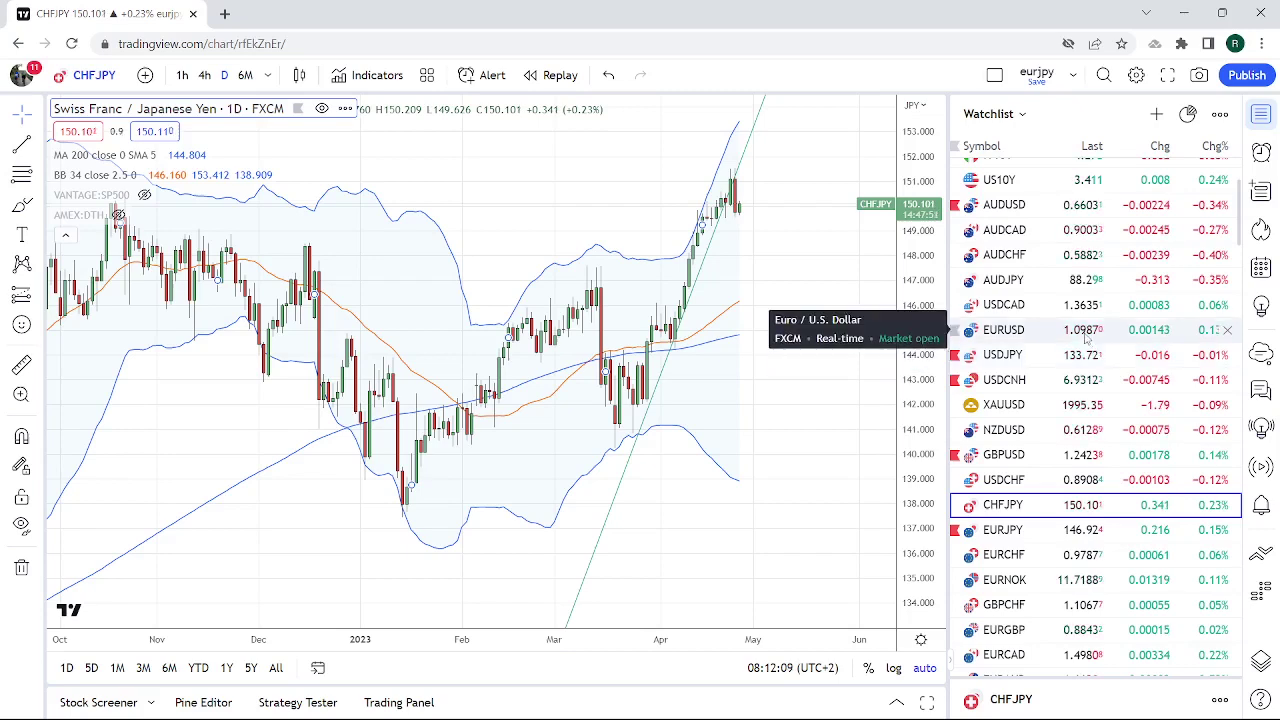
Go from CHFJPY through AUDCHF to the EURUSD daily chart with two trendlines.
left_click(1002, 256)
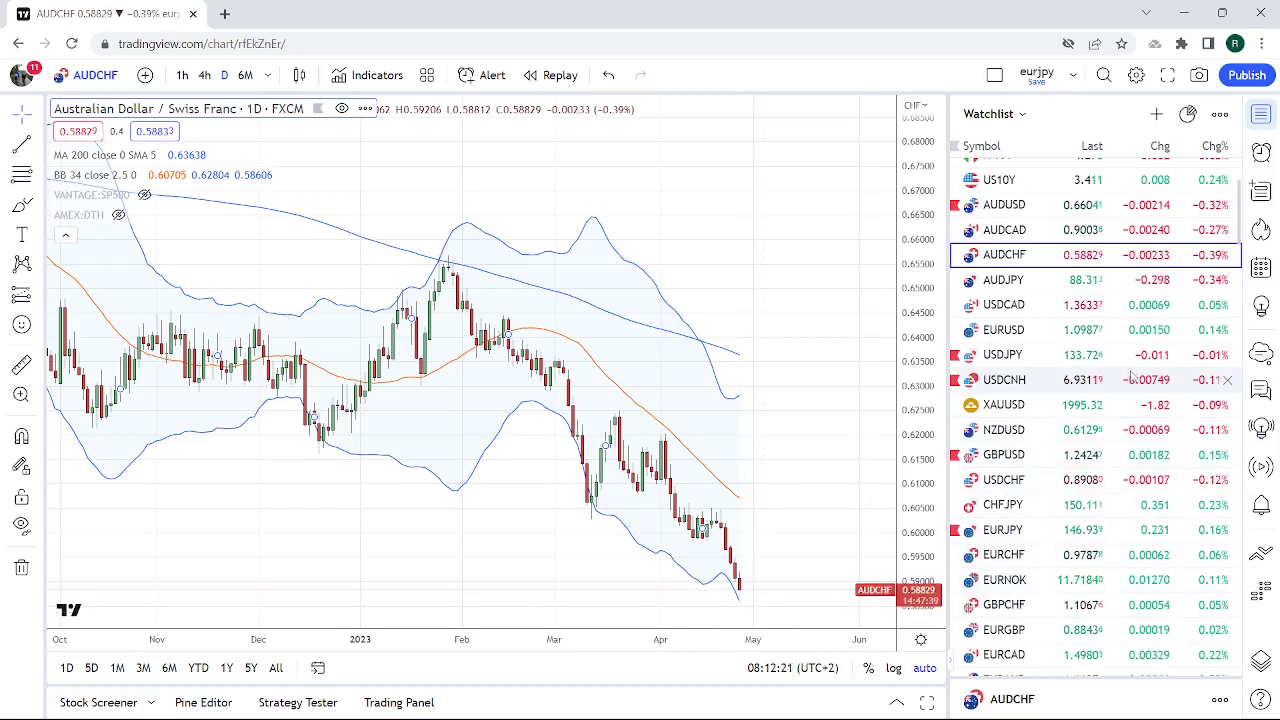
scroll(1131, 377, "down", 2)
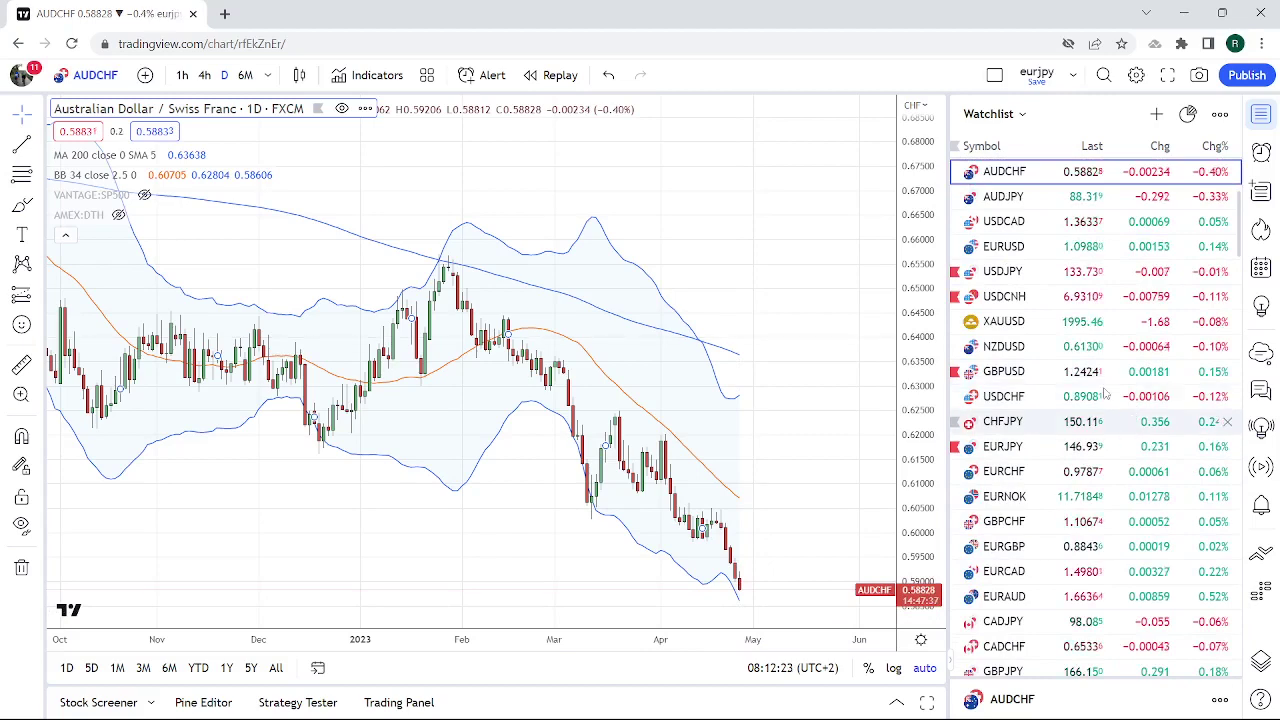
left_click(1010, 247)
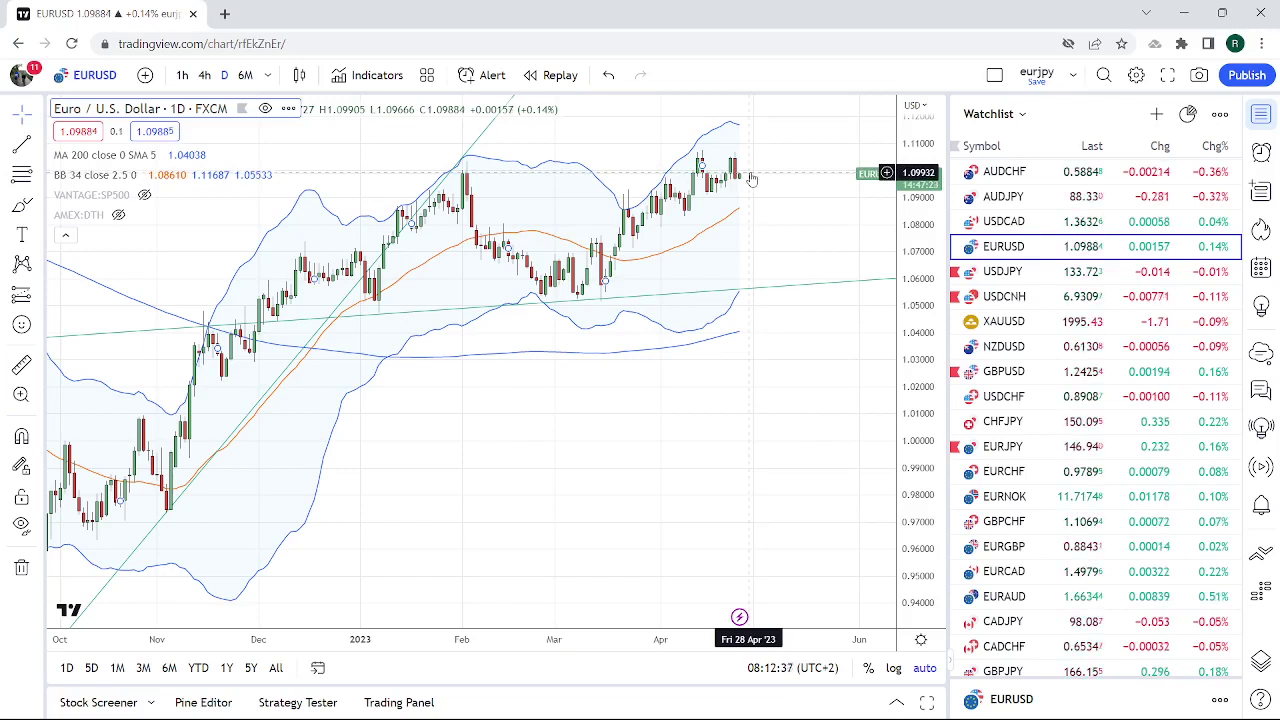
Zoom EURUSD daily in to the months since January, check US10Y, then return to EURUSD.
scroll(705, 212, "up", 3)
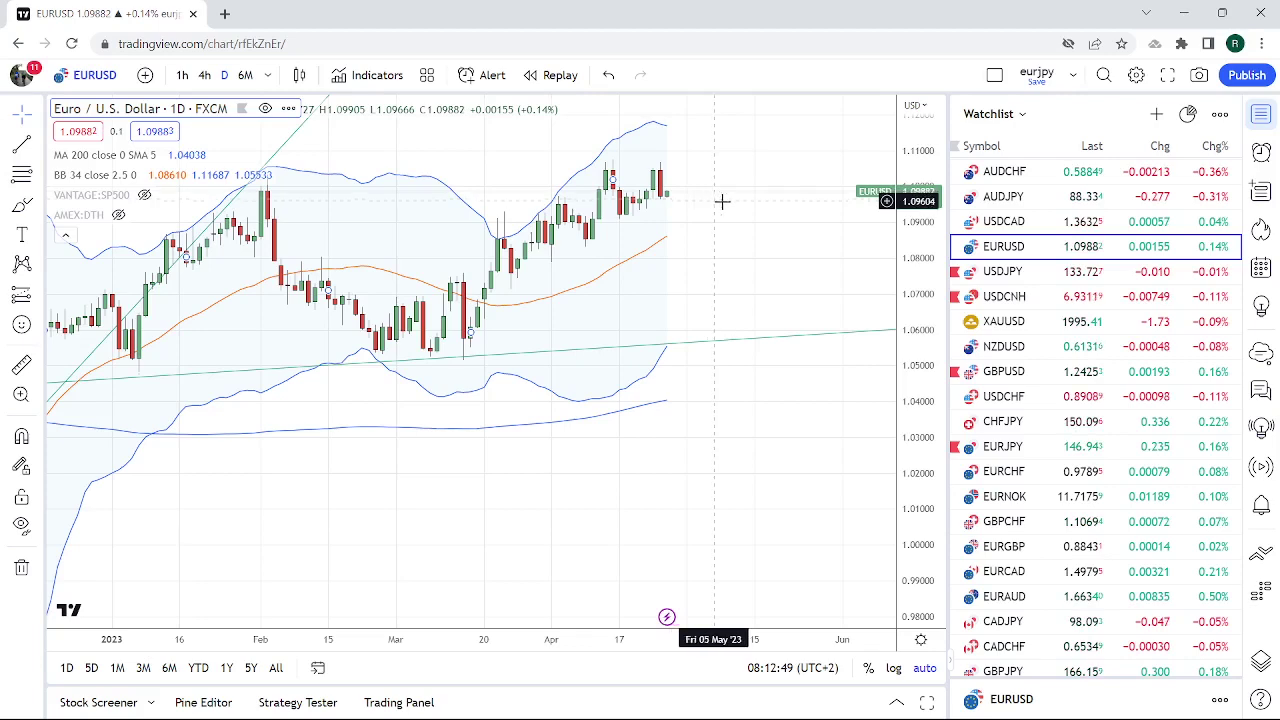
scroll(1045, 322, "up", 3)
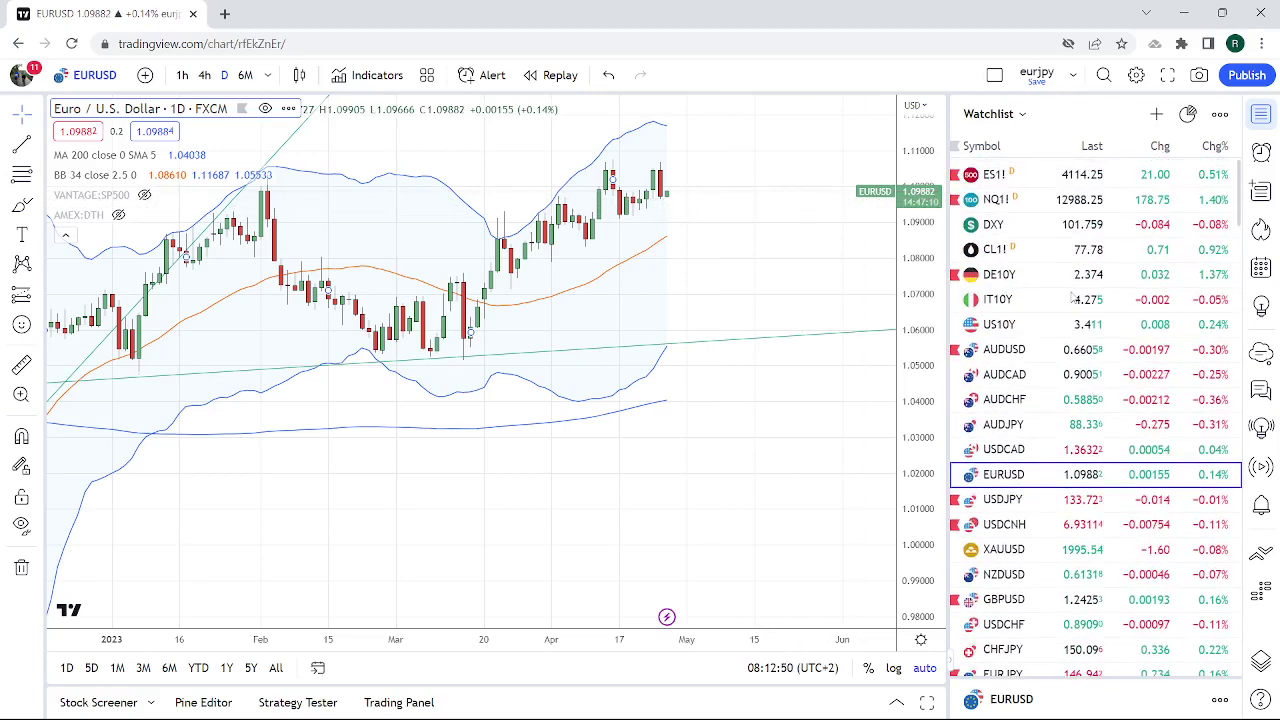
left_click(1033, 326)
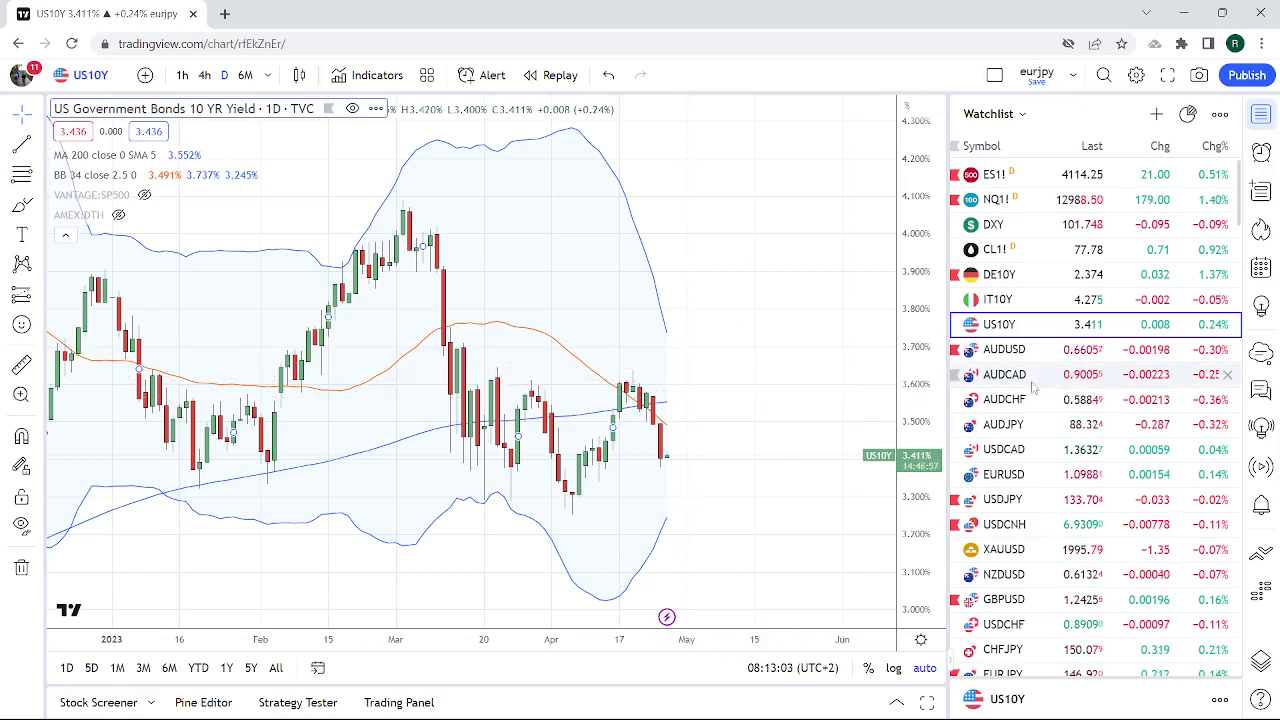
scroll(1033, 355, "down", 2)
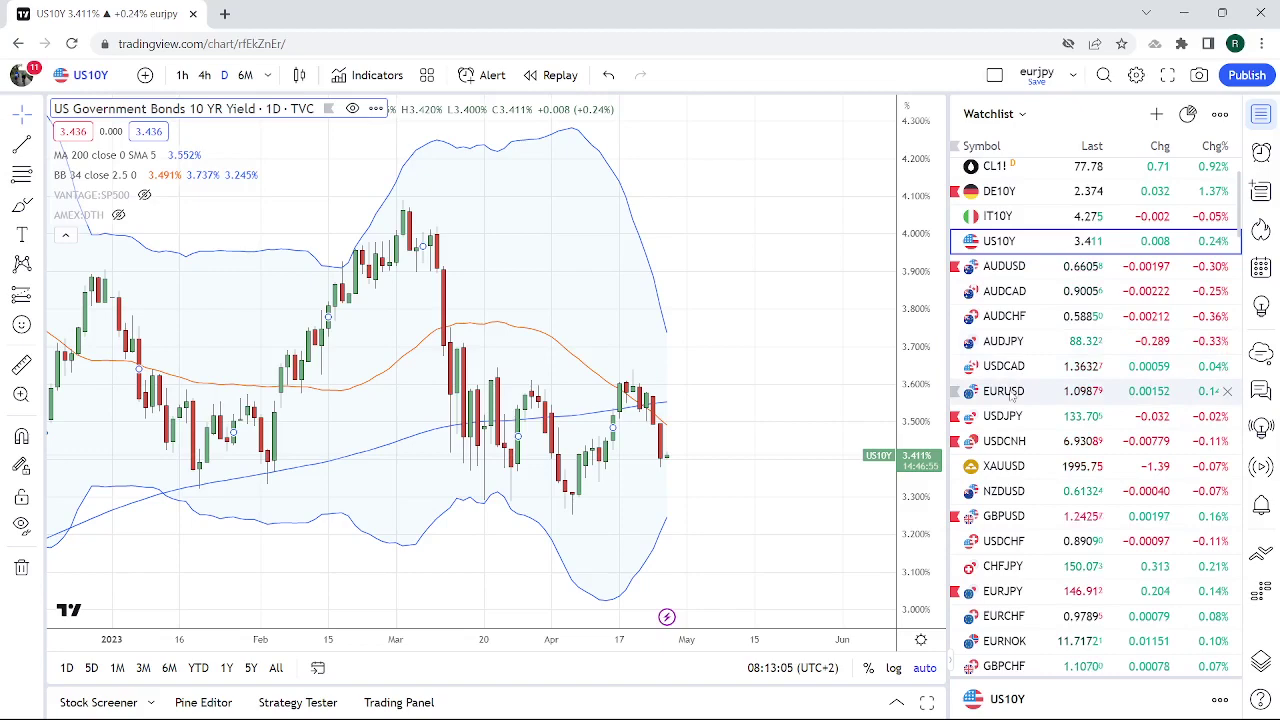
left_click(1030, 391)
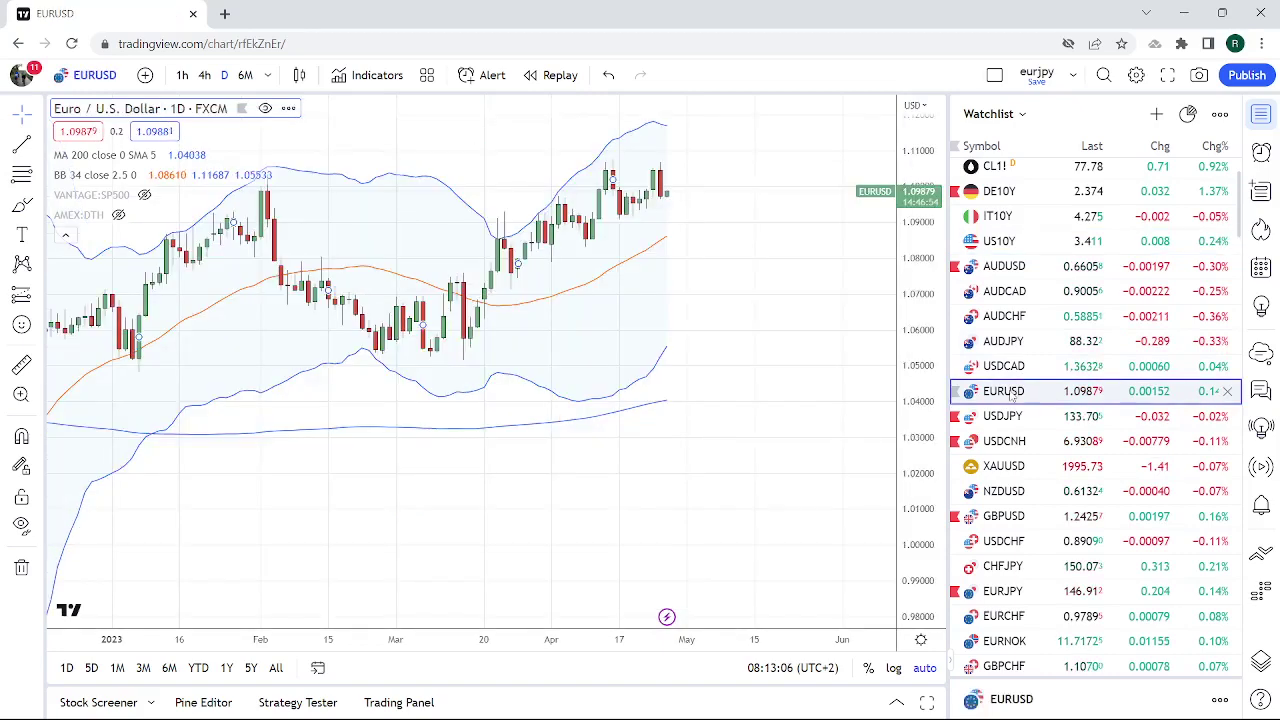
Switch to the 4h timeframe and load GBPUSD from the watchlist.
left_click(204, 75)
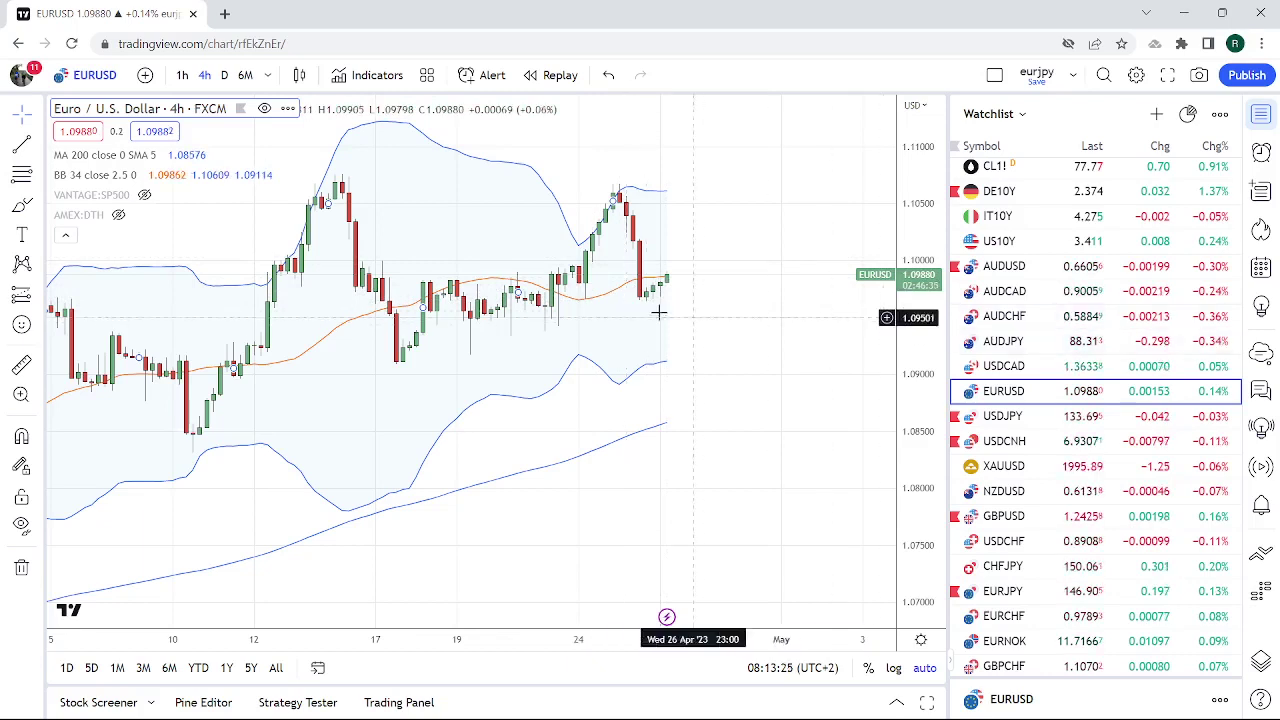
left_click(1022, 517)
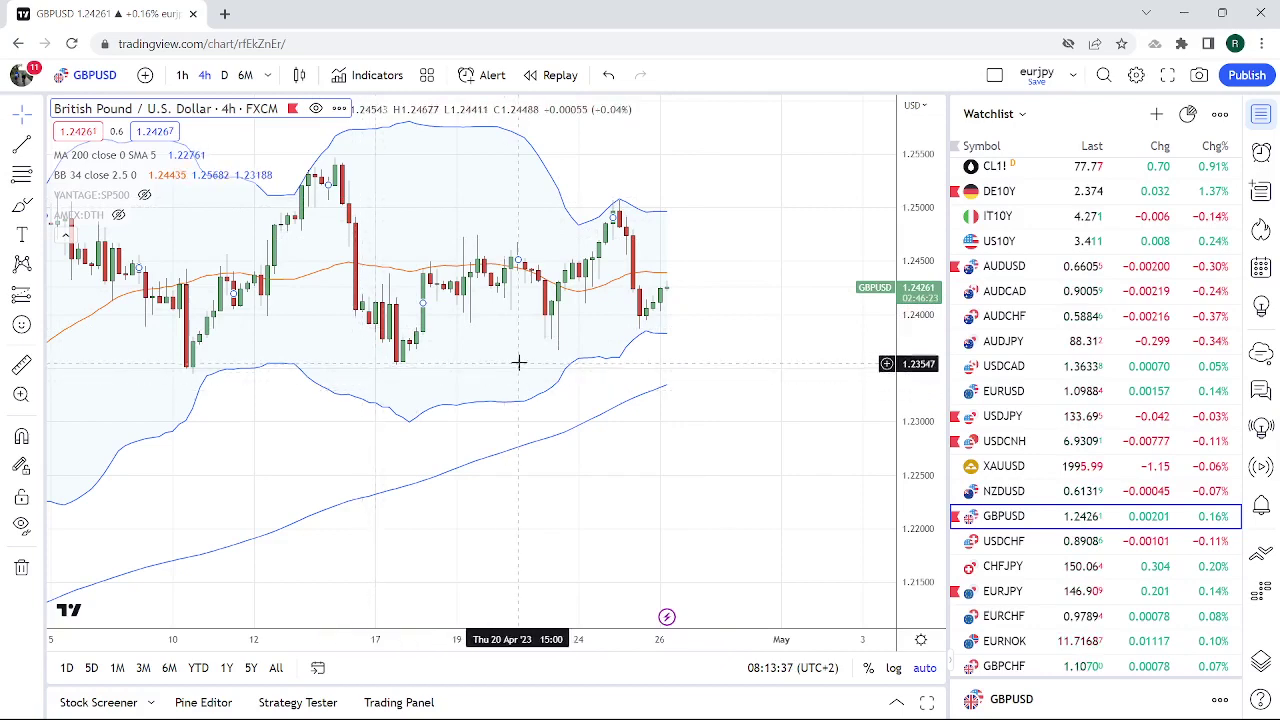
Draw a rising trend line on GBPUSD 4h from the Apr 17 low through the Apr 20 low.
left_click(40, 148)
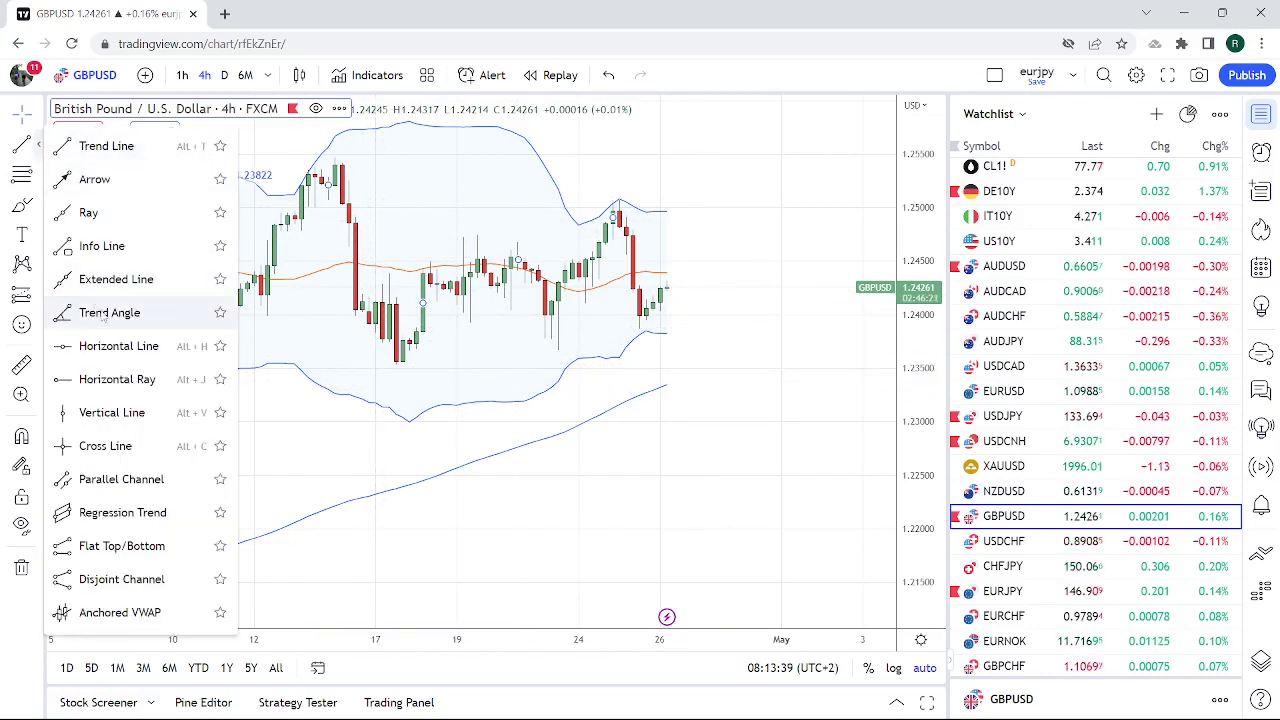
left_click(396, 365)
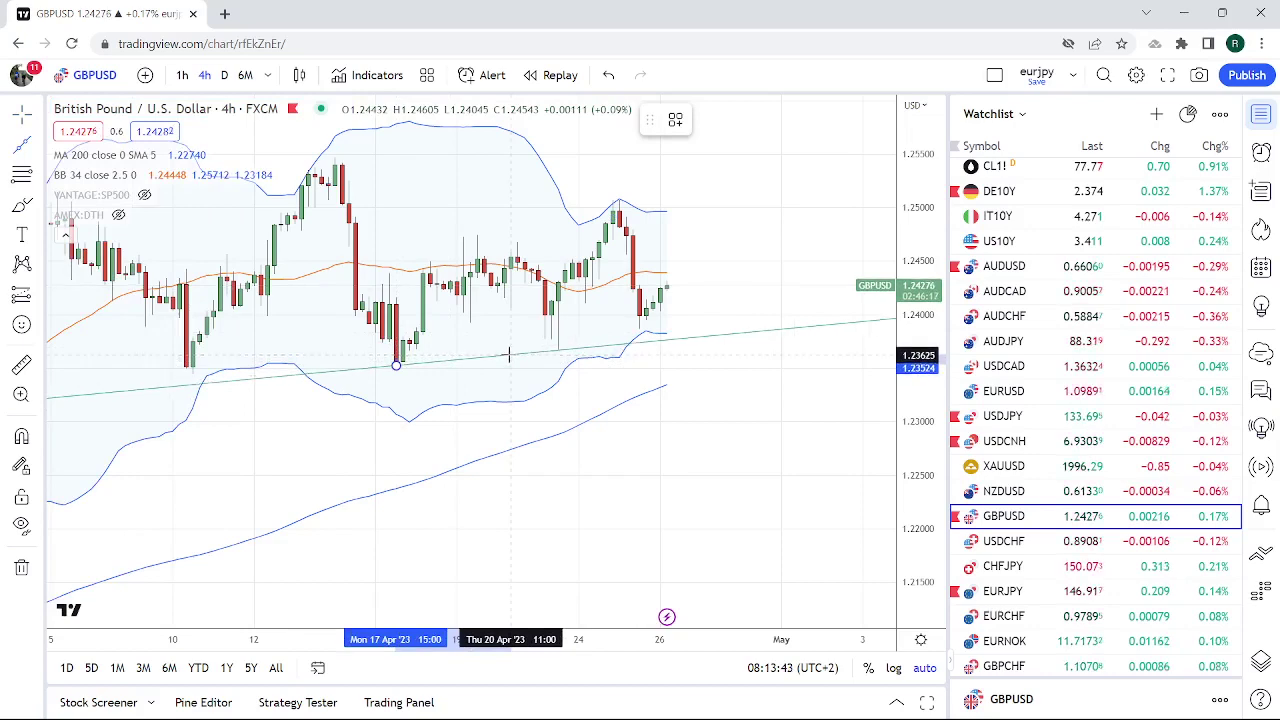
left_click(511, 355)
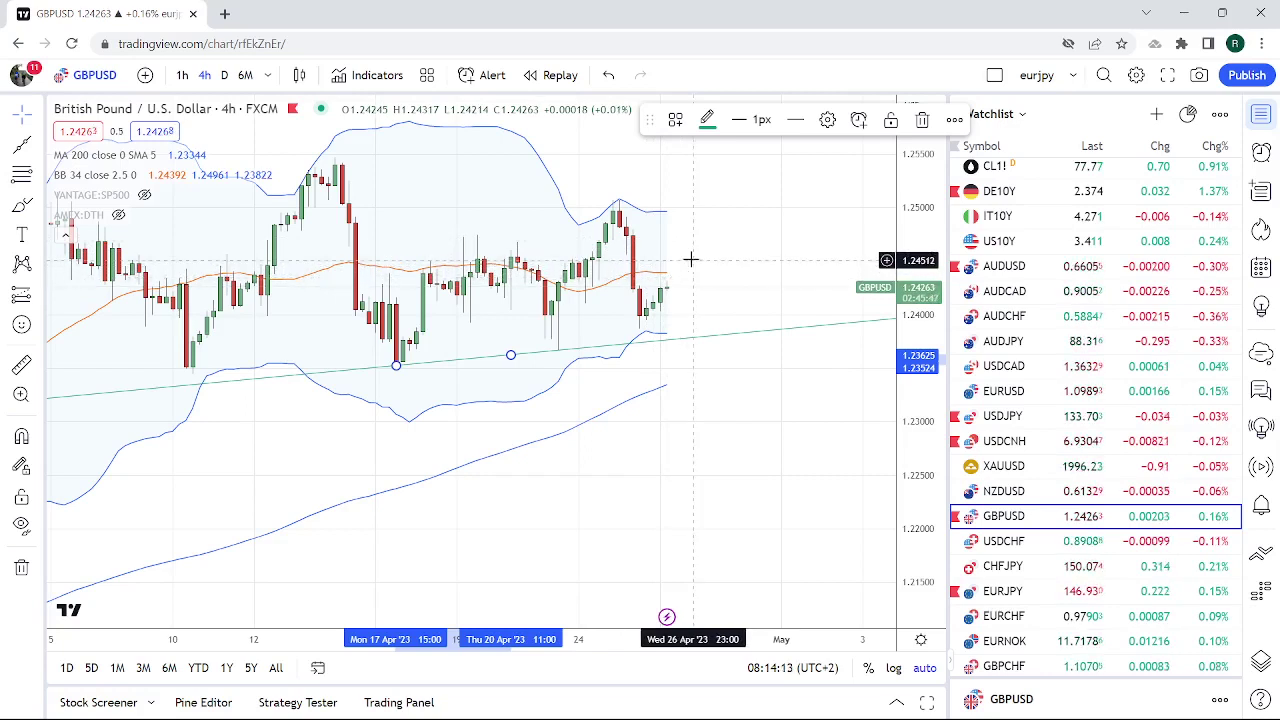
scroll(1058, 338, "down", 1)
scroll(1058, 337, "down", 1)
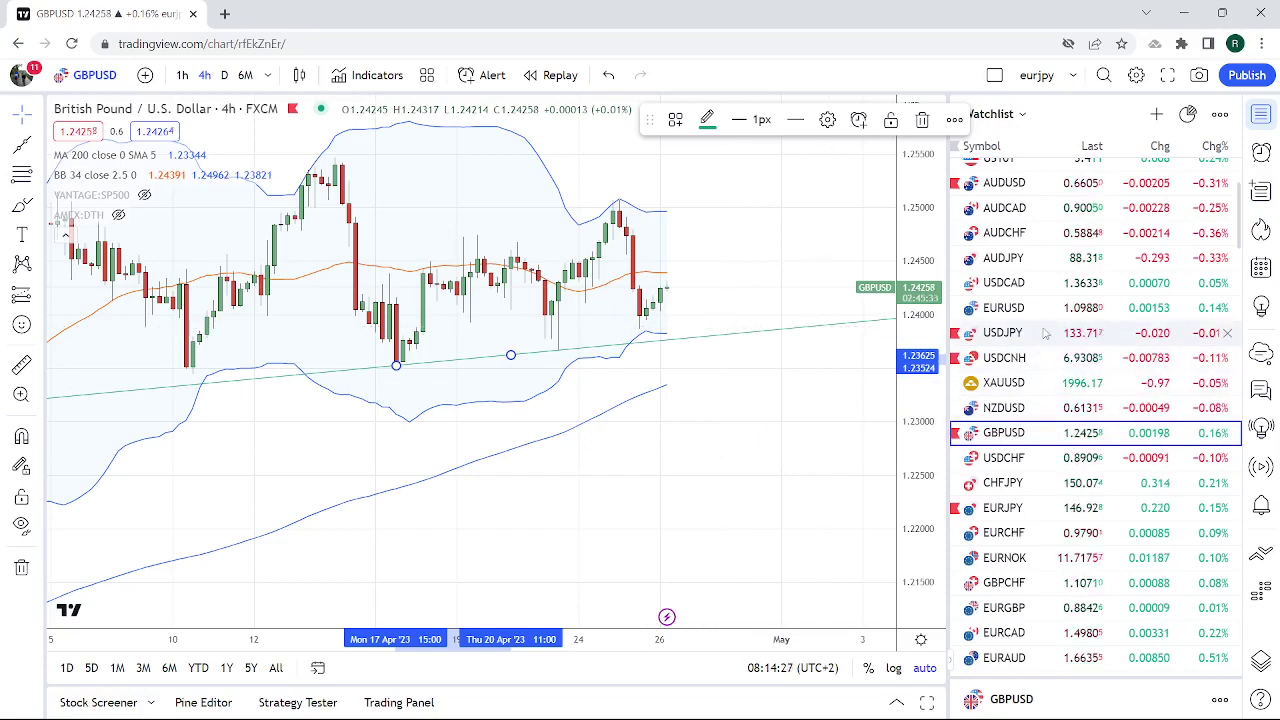
scroll(1045, 333, "down", 1)
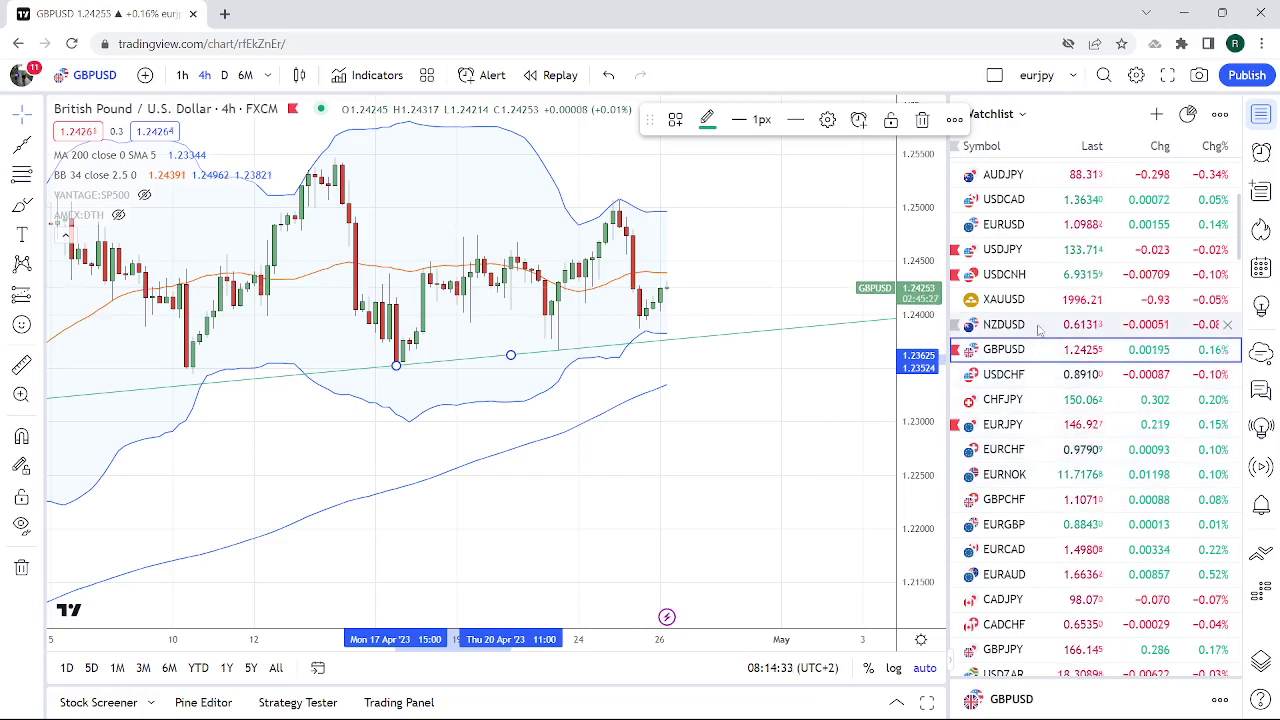
scroll(1038, 330, "down", 1)
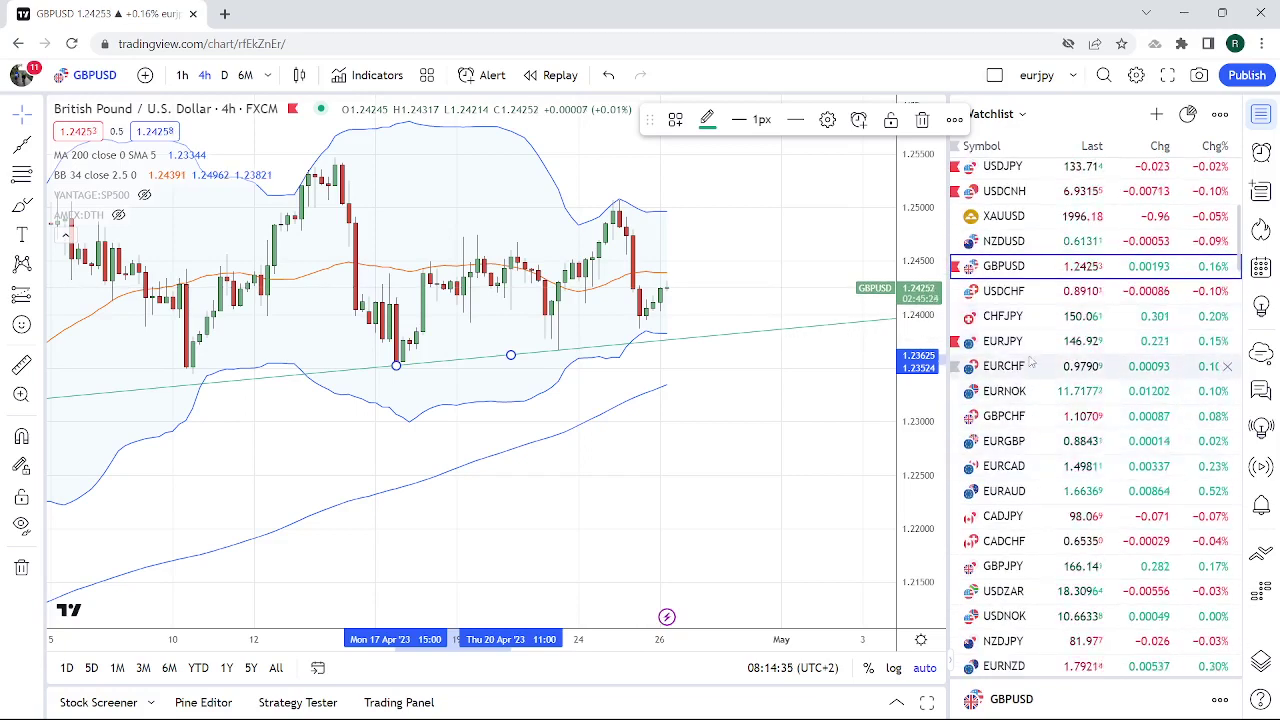
Load CHFJPY on daily candles, zoomed out to show its year-plus rising trendline.
left_click(959, 318)
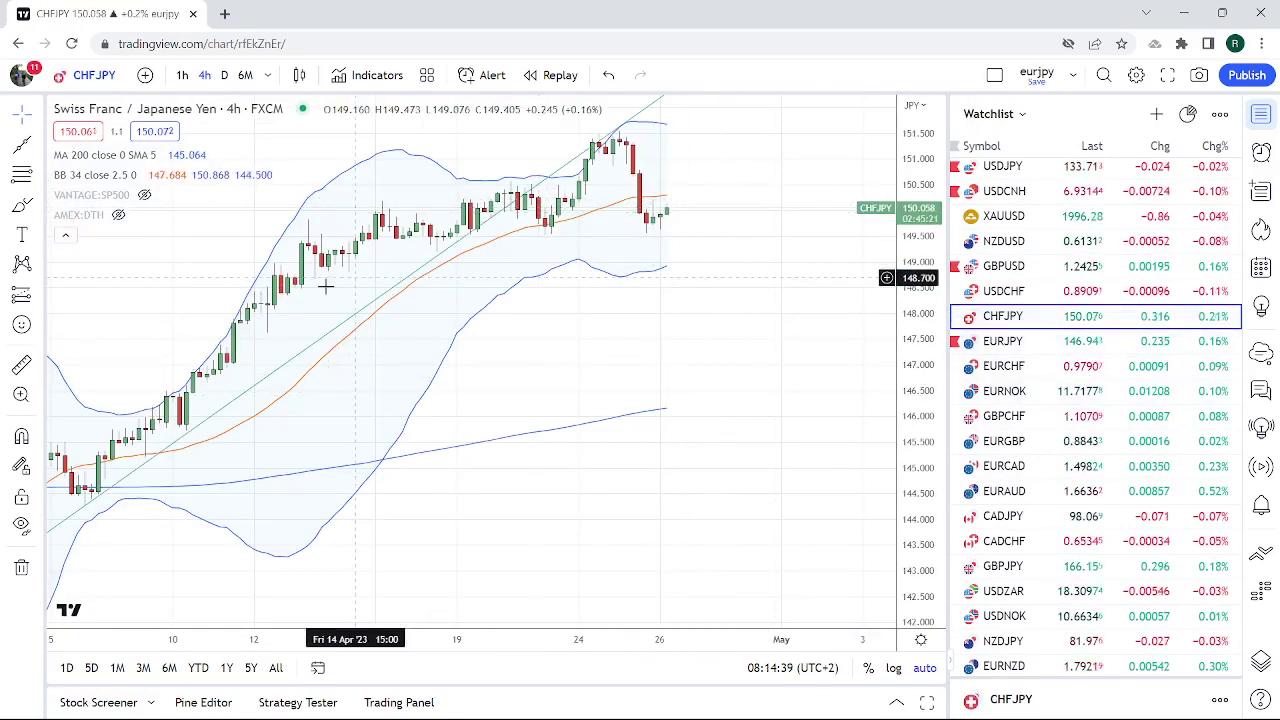
left_click(225, 76)
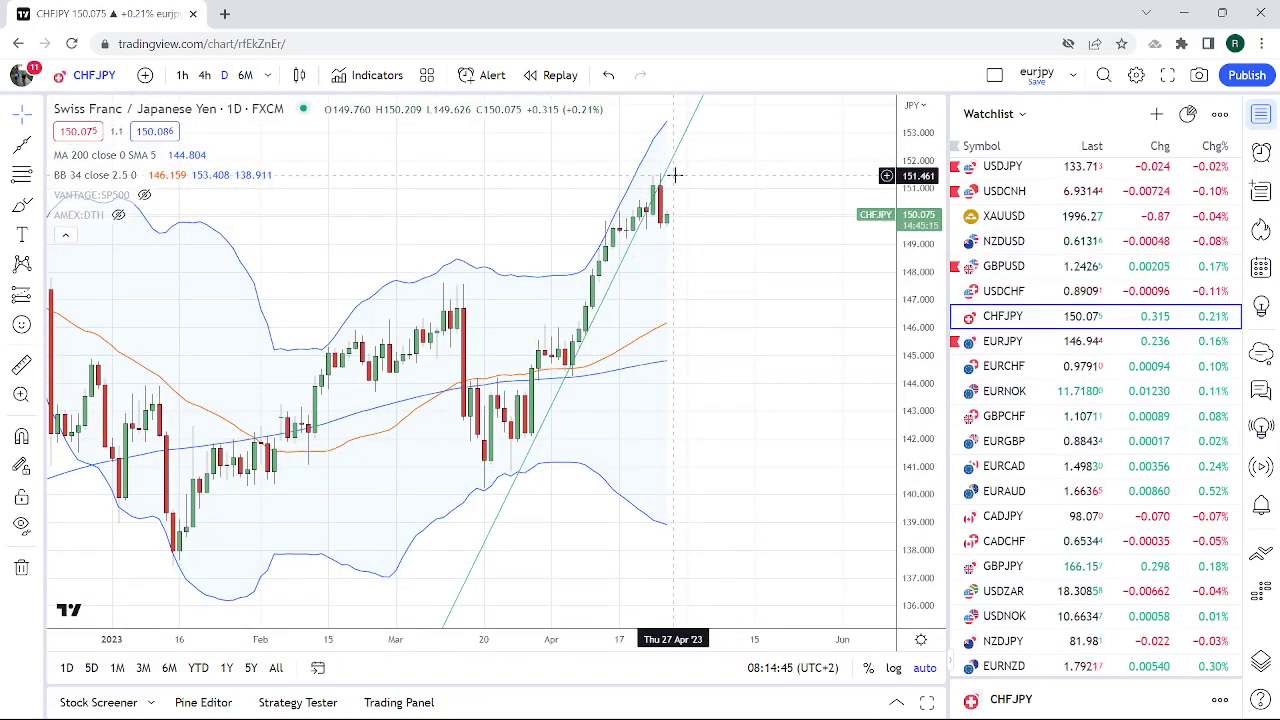
scroll(676, 180, "down", 5)
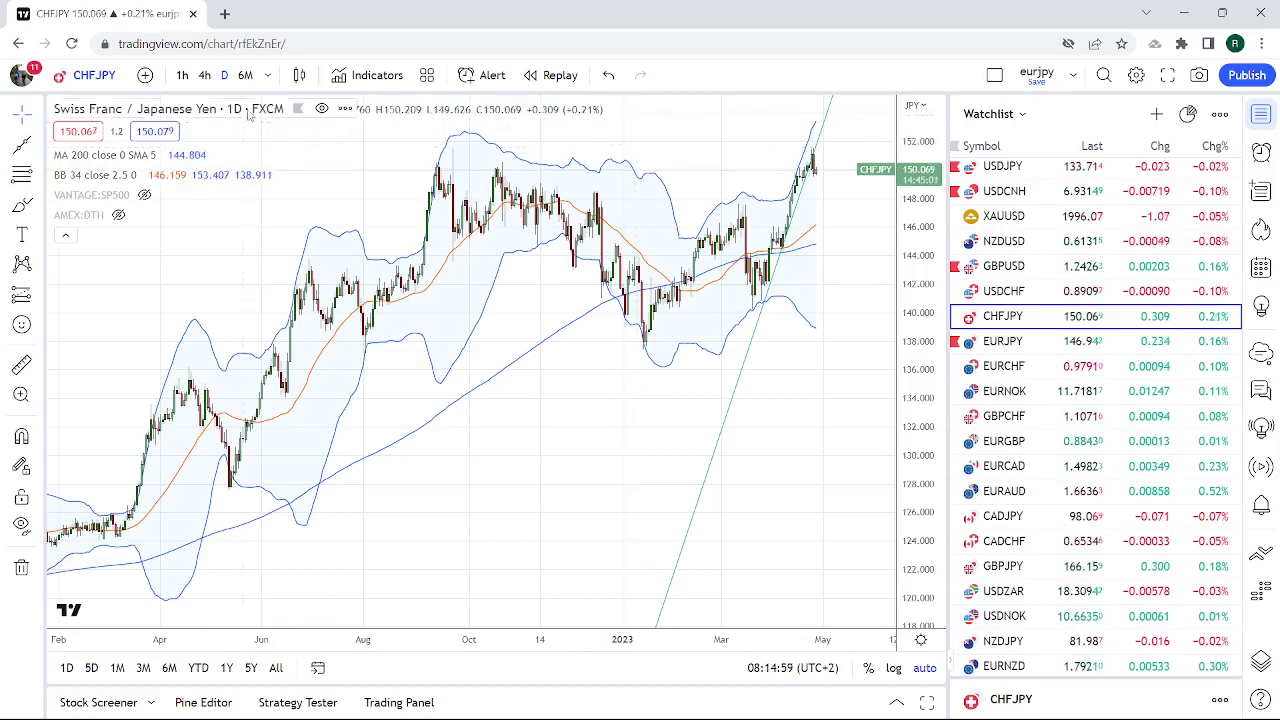
left_click(247, 78)
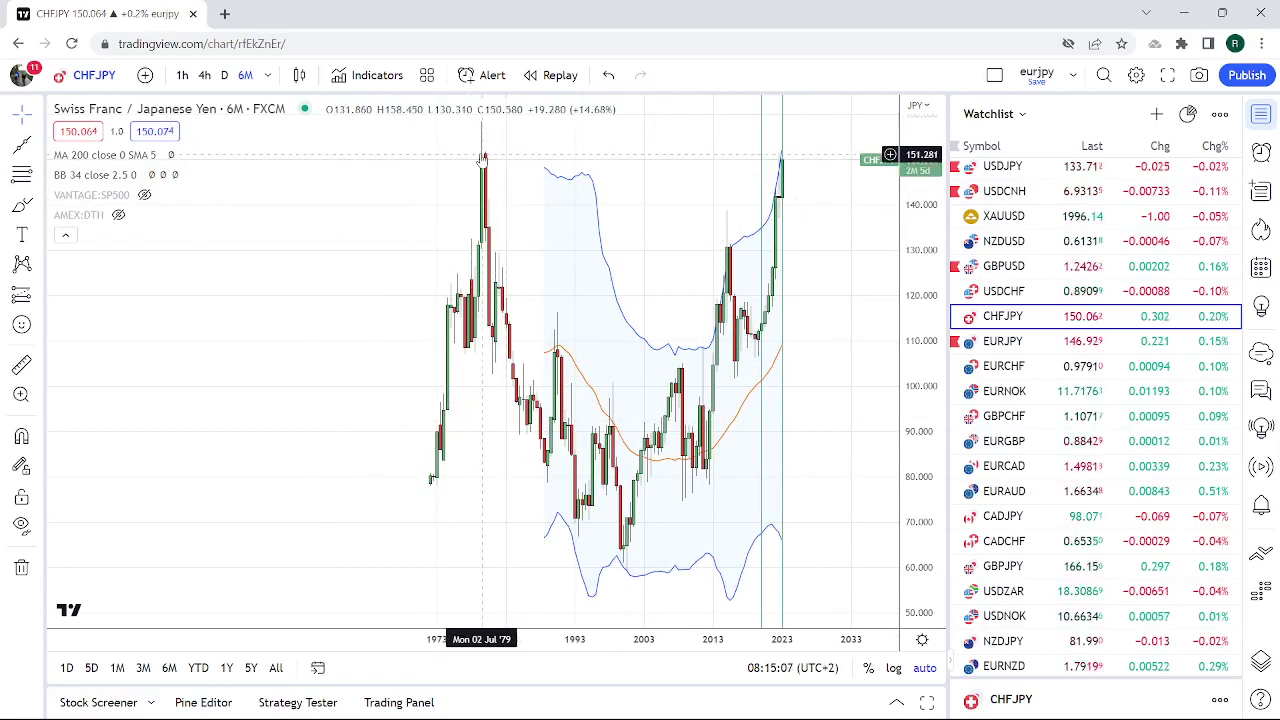
scroll(380, 237, "up", 2)
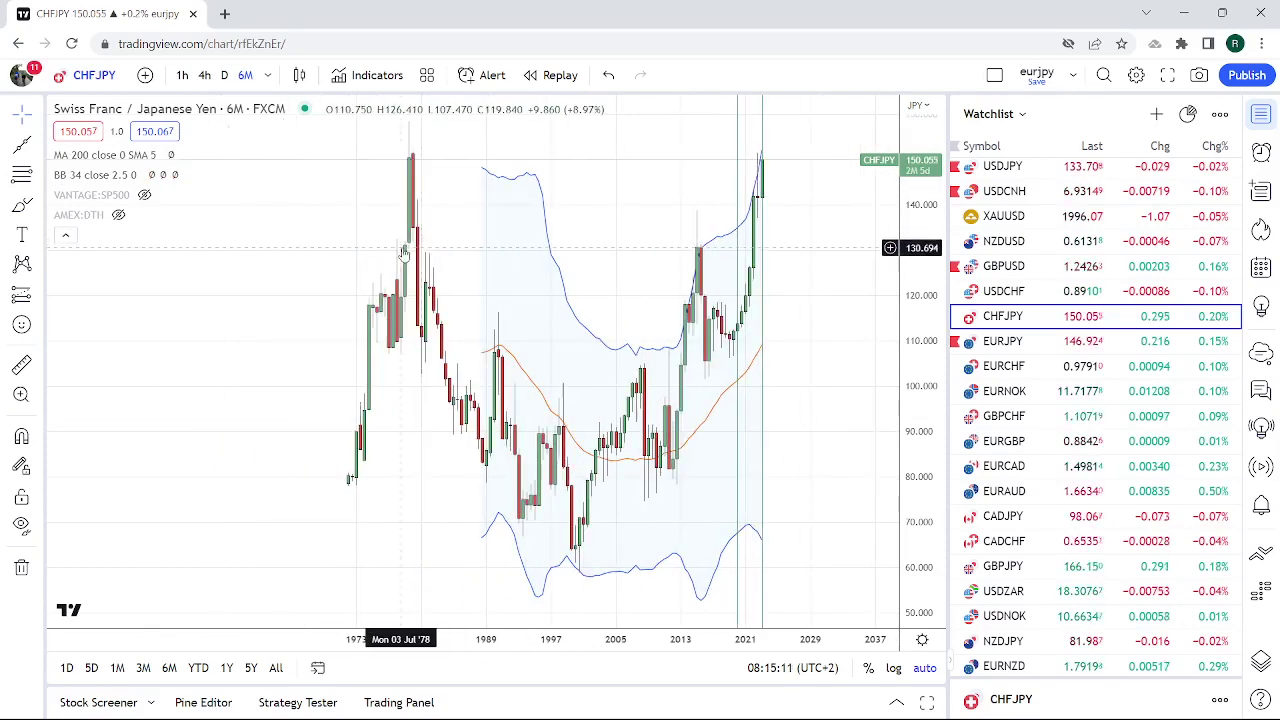
scroll(414, 255, "up", 2)
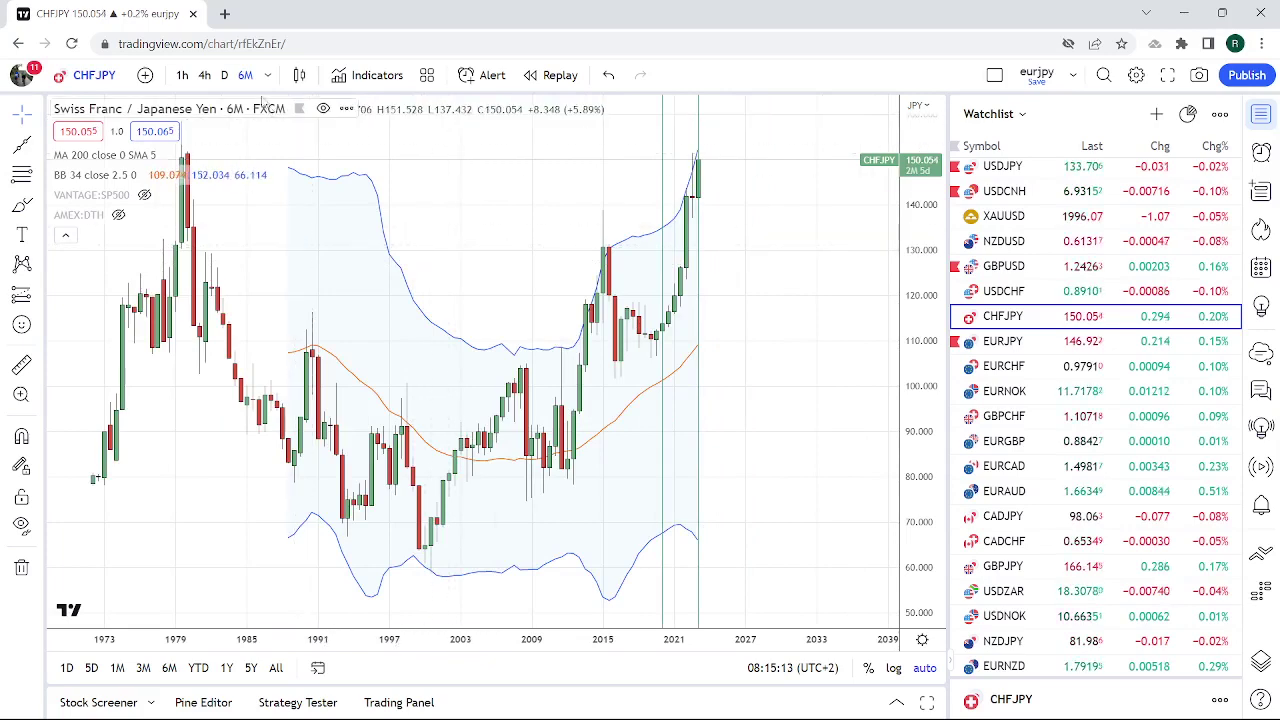
left_click(224, 75)
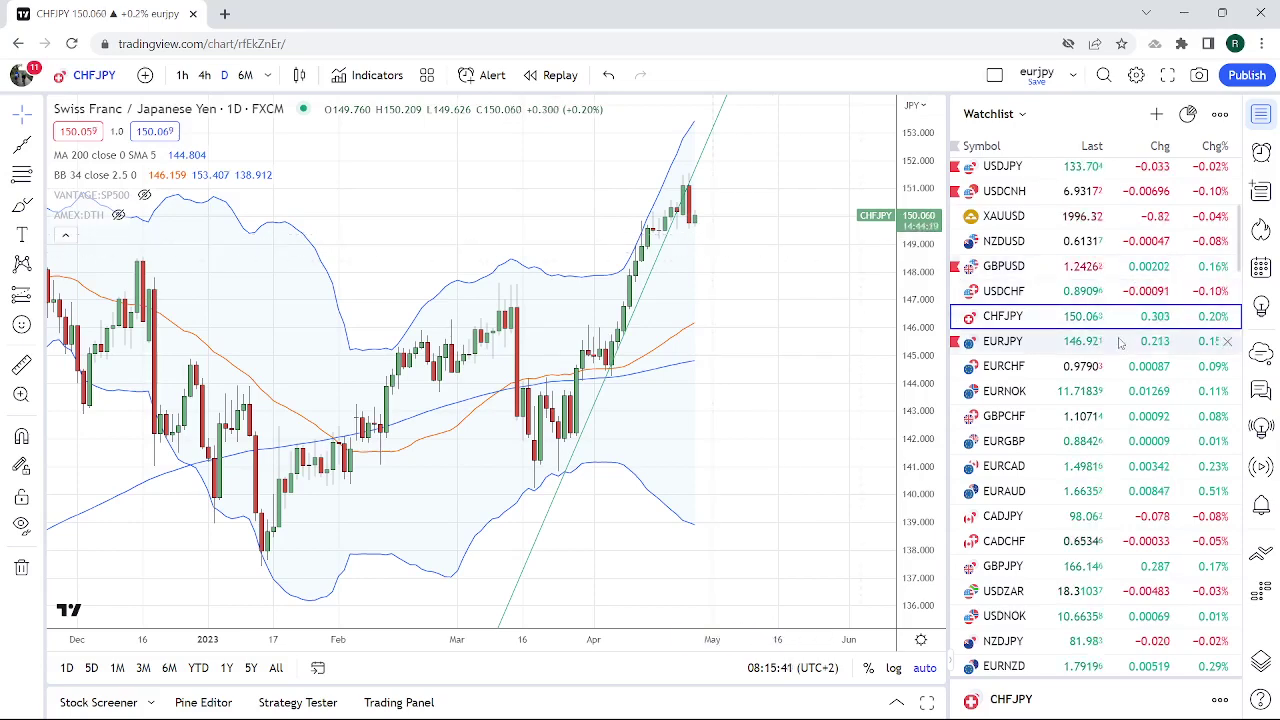
scroll(1120, 343, "down", 1)
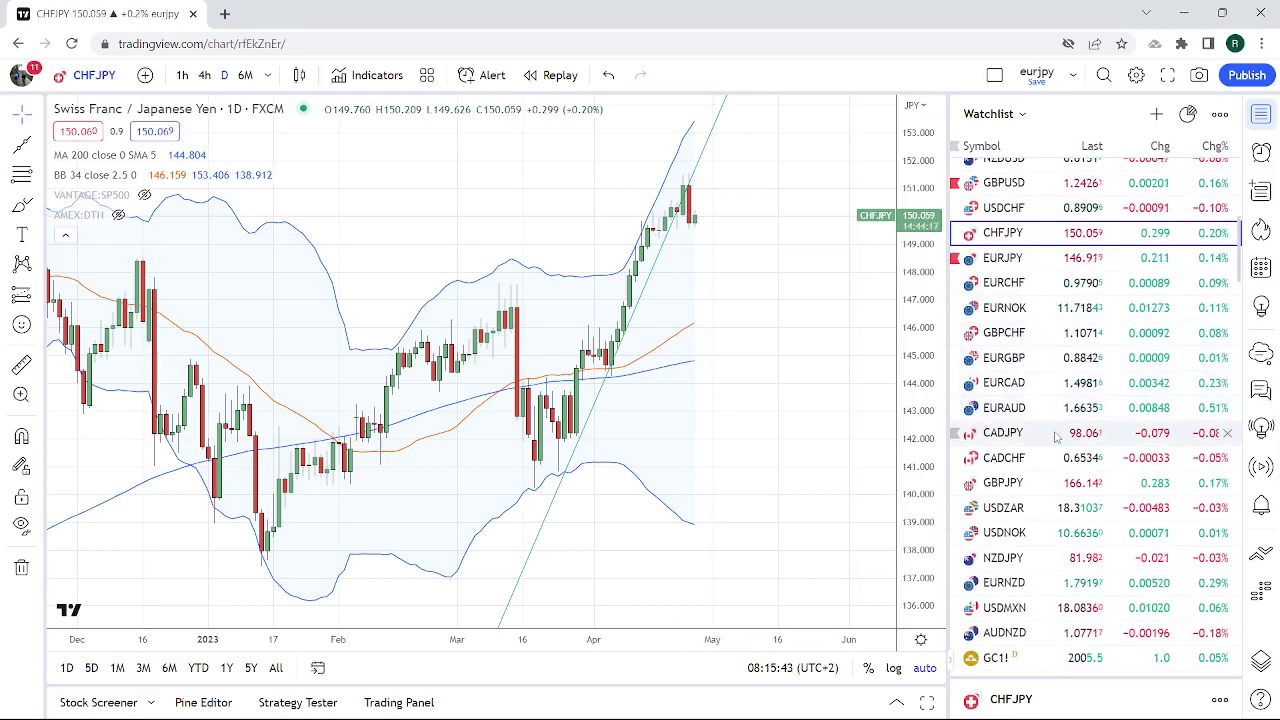
Load CADCHF, check its 6-month long-term history, then return to daily candles.
left_click(1018, 460)
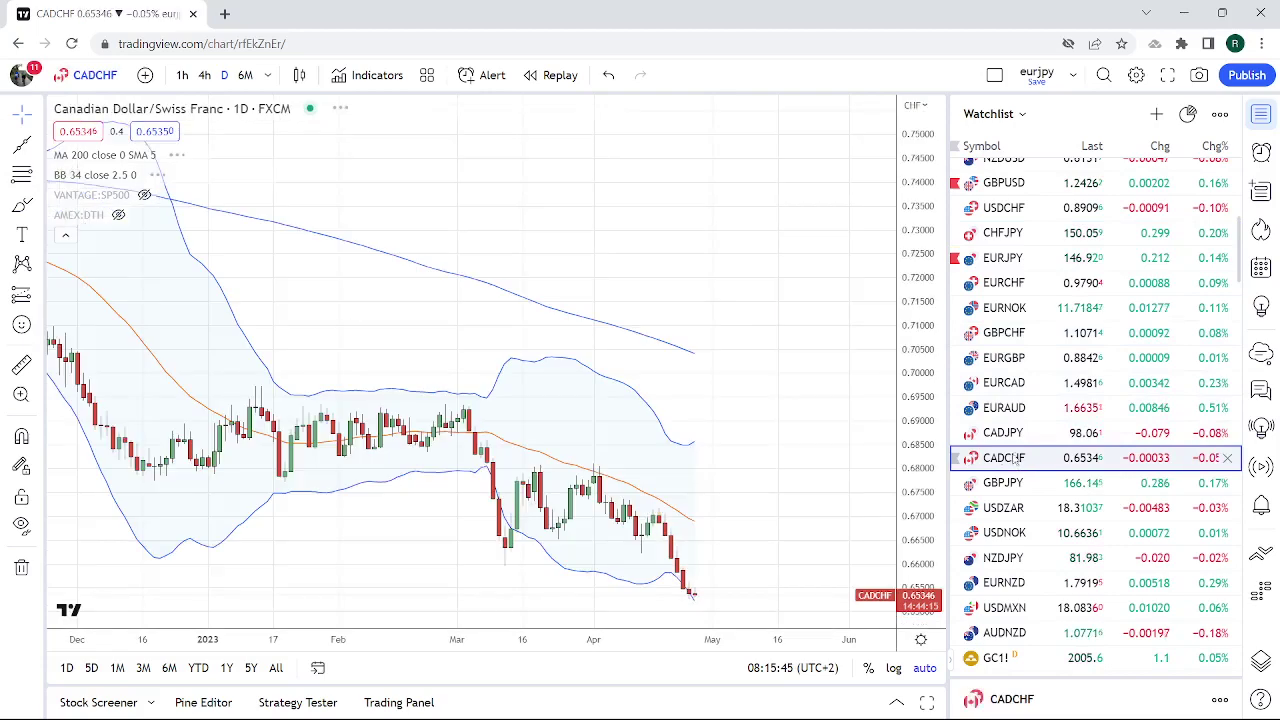
scroll(144, 217, "down", 3)
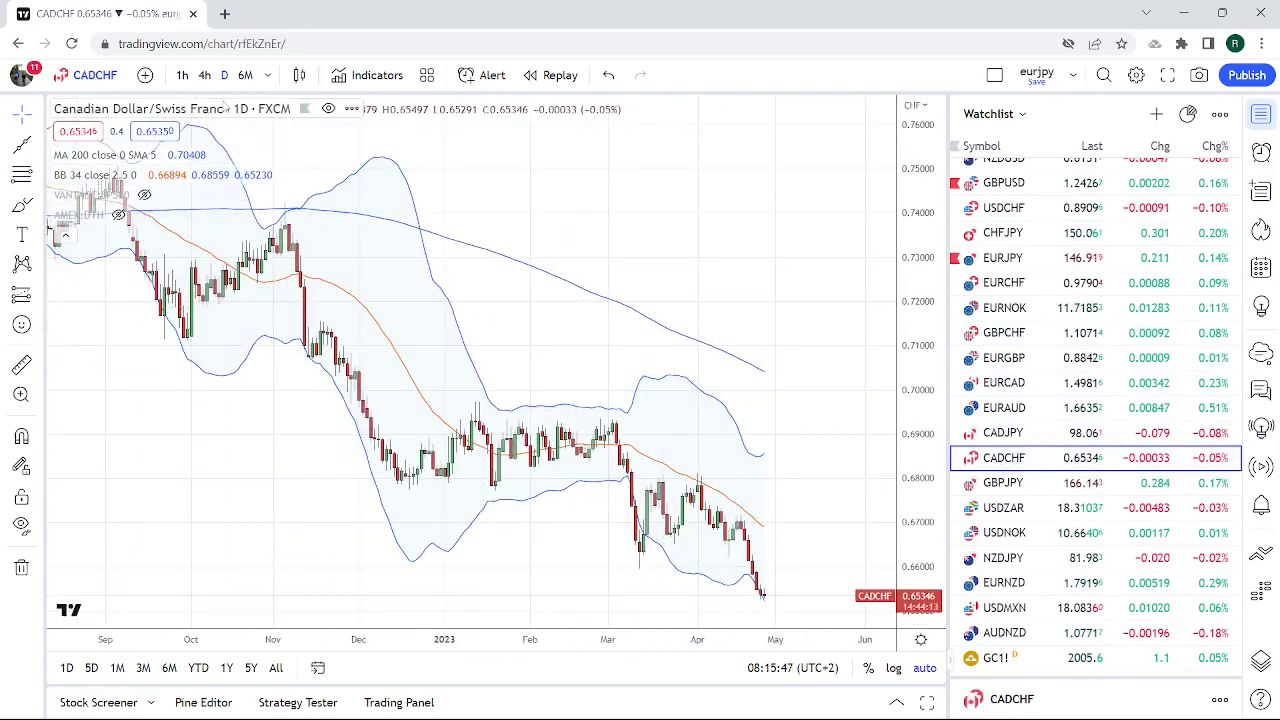
left_click(247, 84)
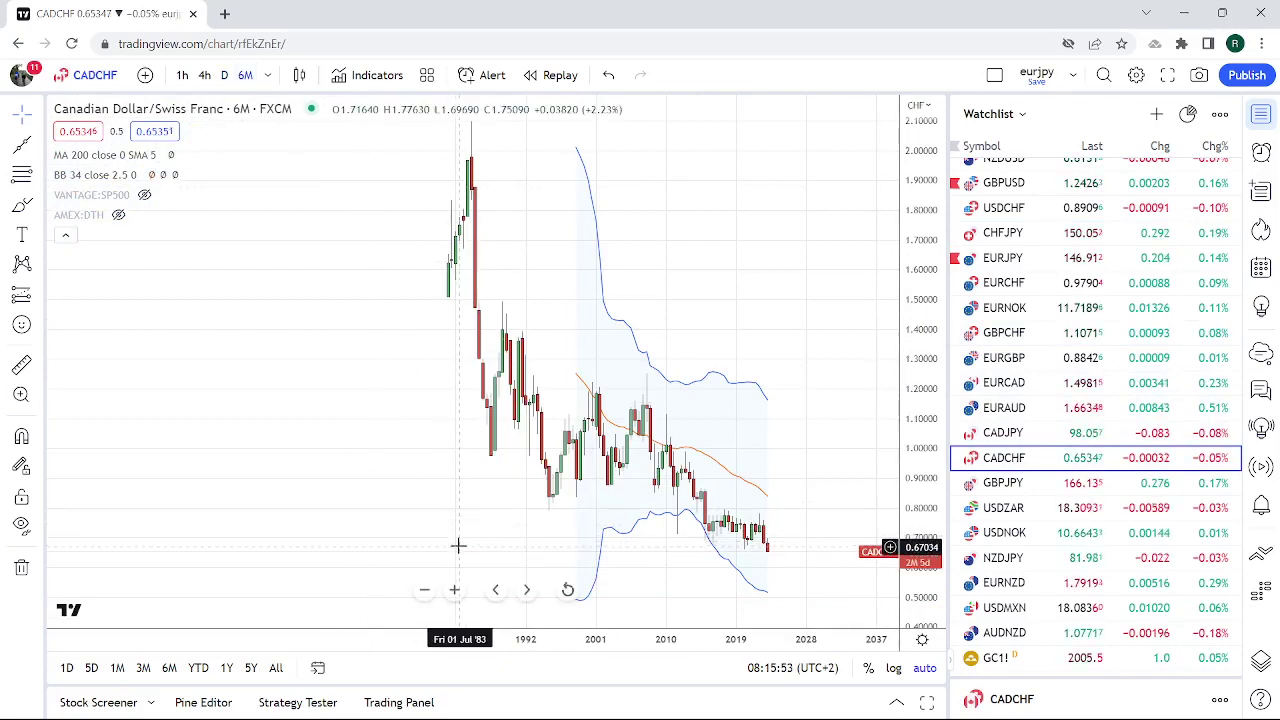
left_click(224, 78)
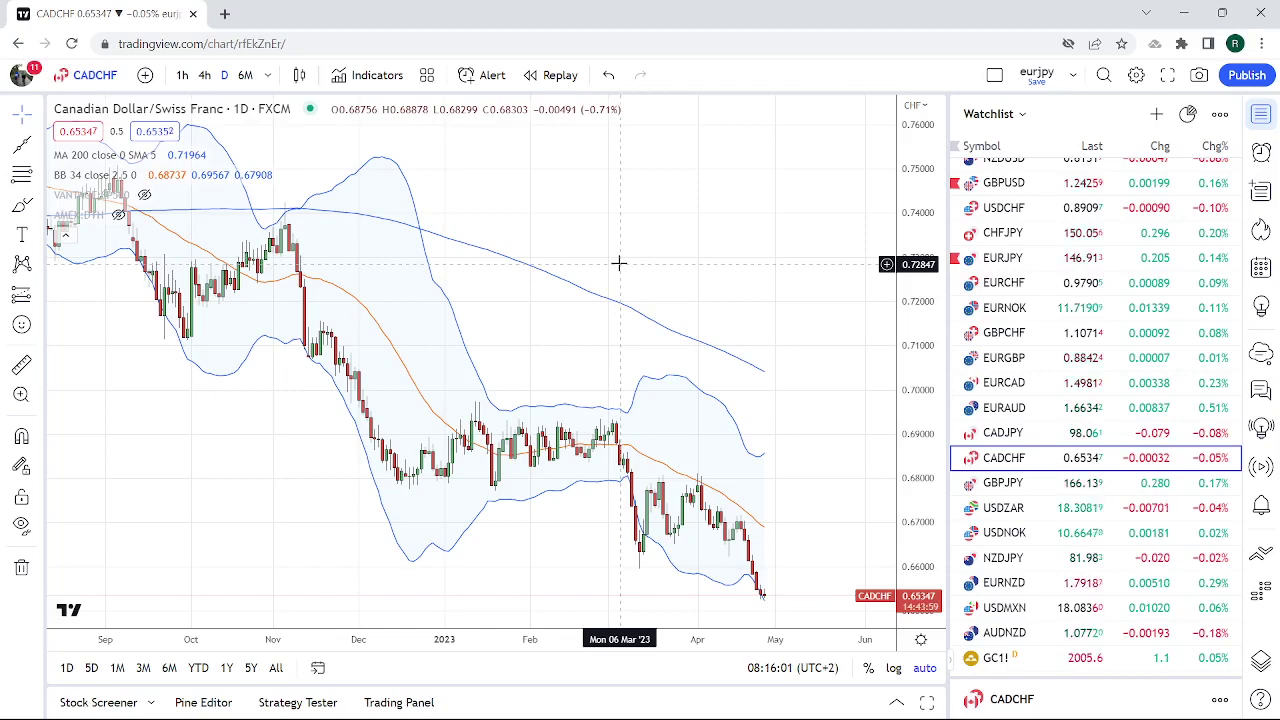
scroll(1041, 375, "up", 3)
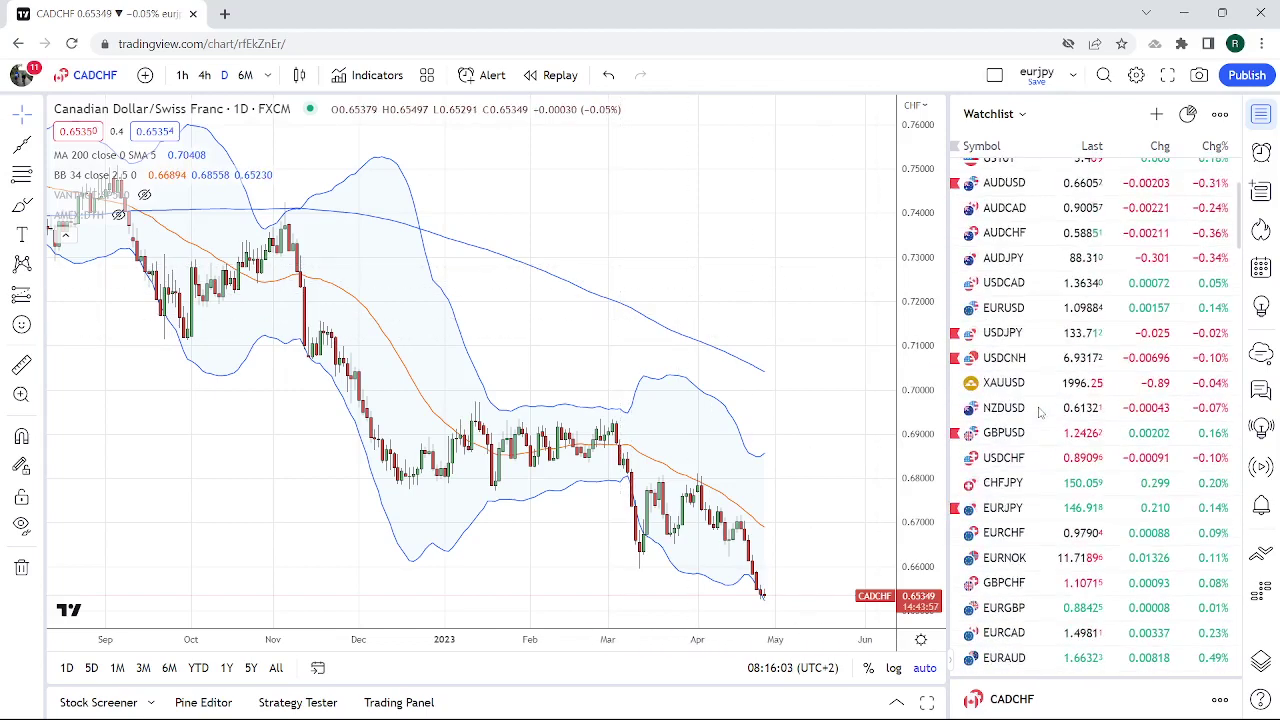
View the USDCAD daily chart briefly, then switch to EURCHF on 1-hour candles.
left_click(1040, 283)
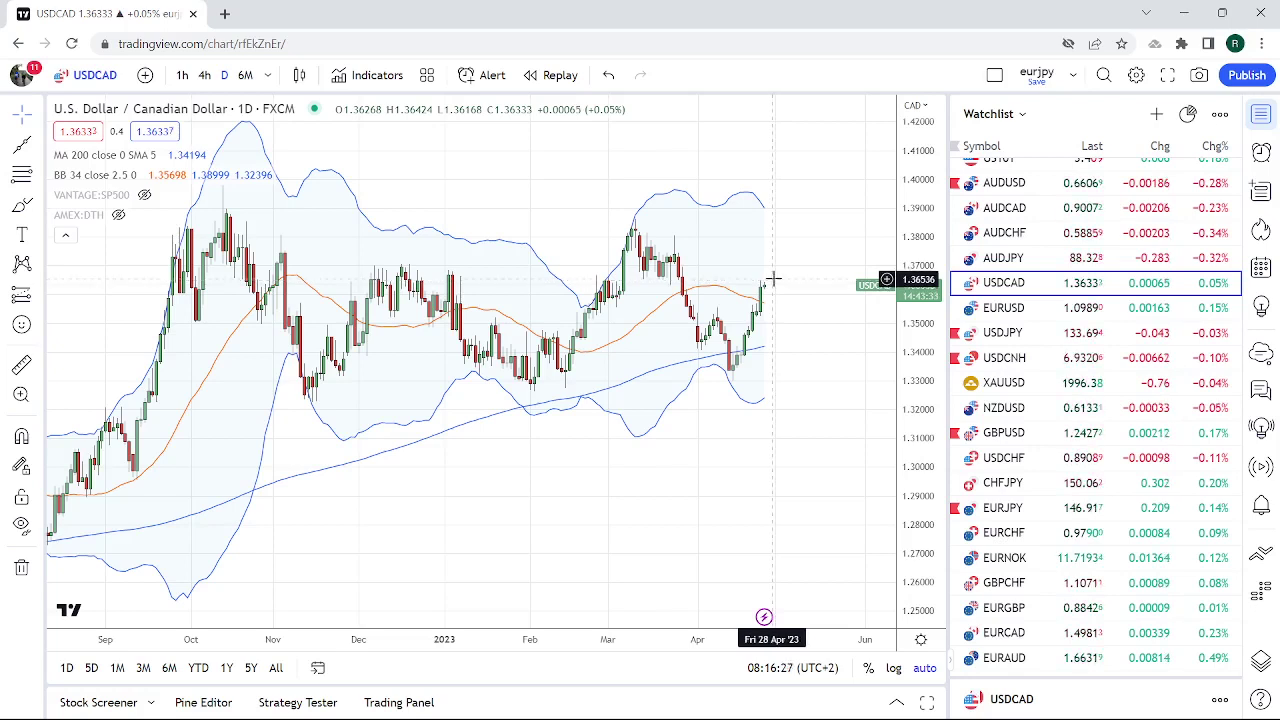
left_click(1008, 535)
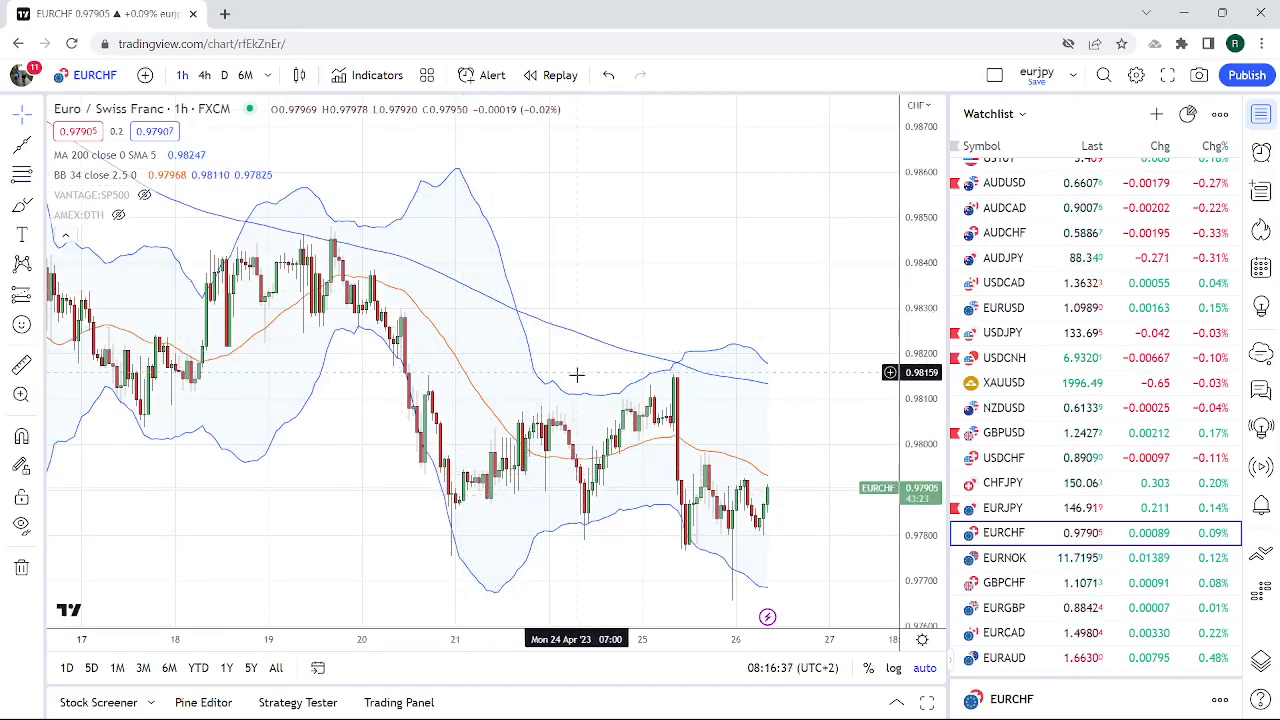
Put EURCHF on daily candles and zoom in on recent price near 0.9790.
left_click(224, 75)
scroll(809, 385, "up", 3)
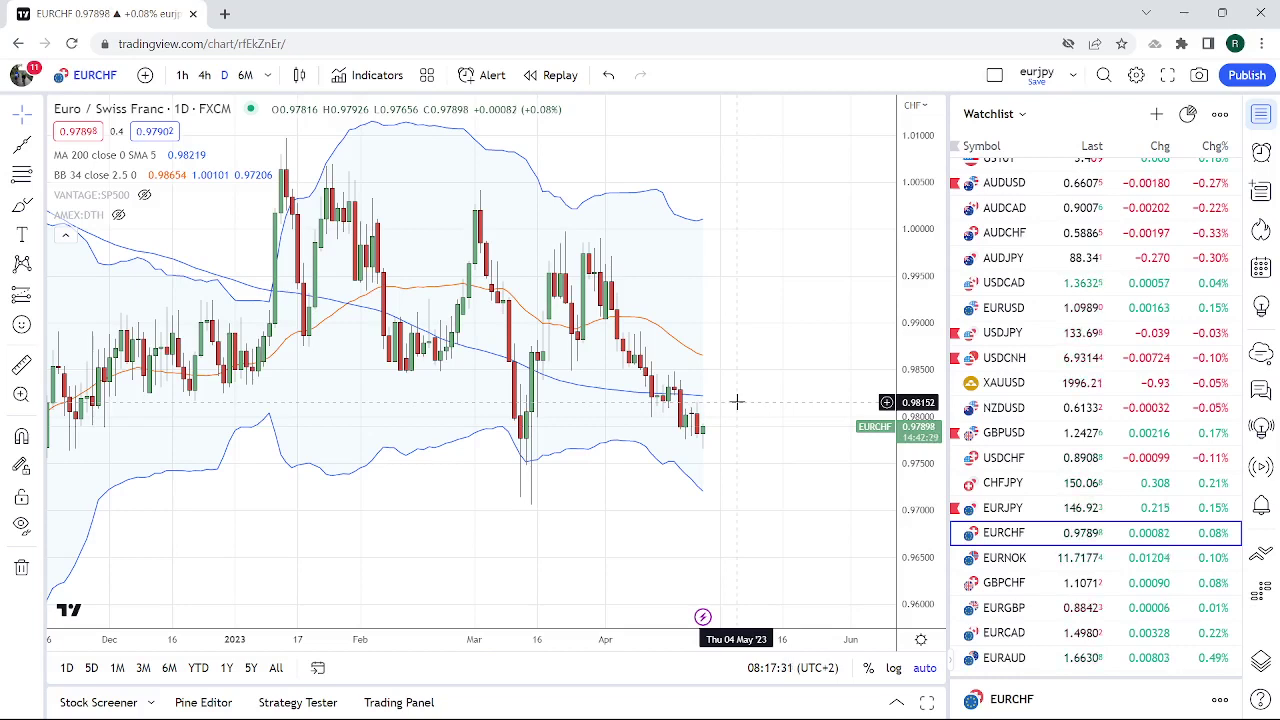
Load the EURNOK daily chart and zoom out slightly to see its uptrend near 11.719.
left_click(1020, 561)
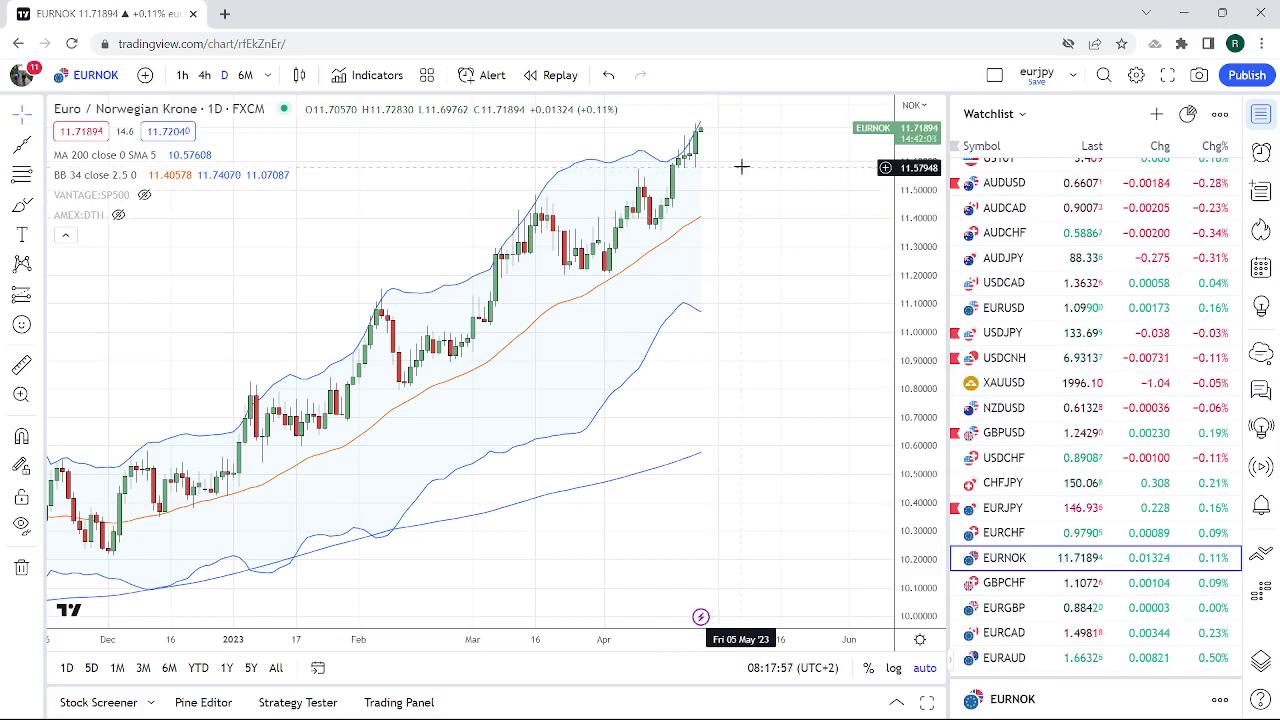
scroll(742, 190, "down", 1)
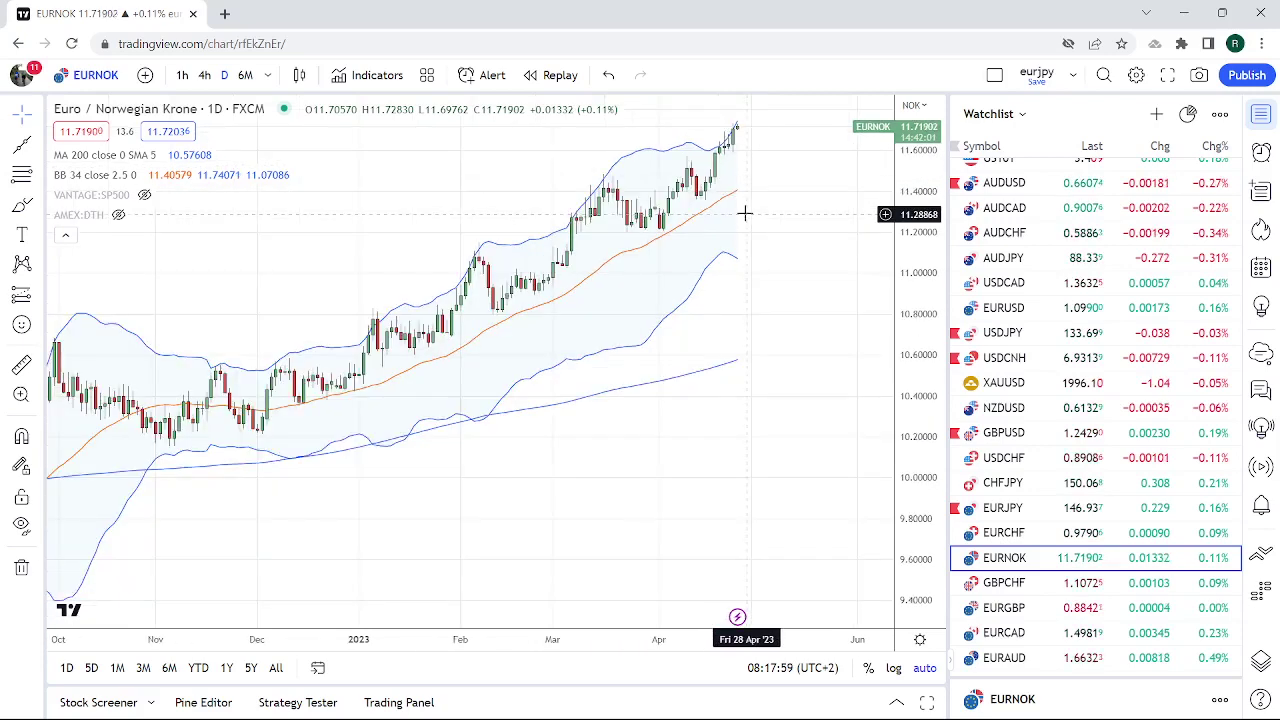
scroll(745, 222, "down", 1)
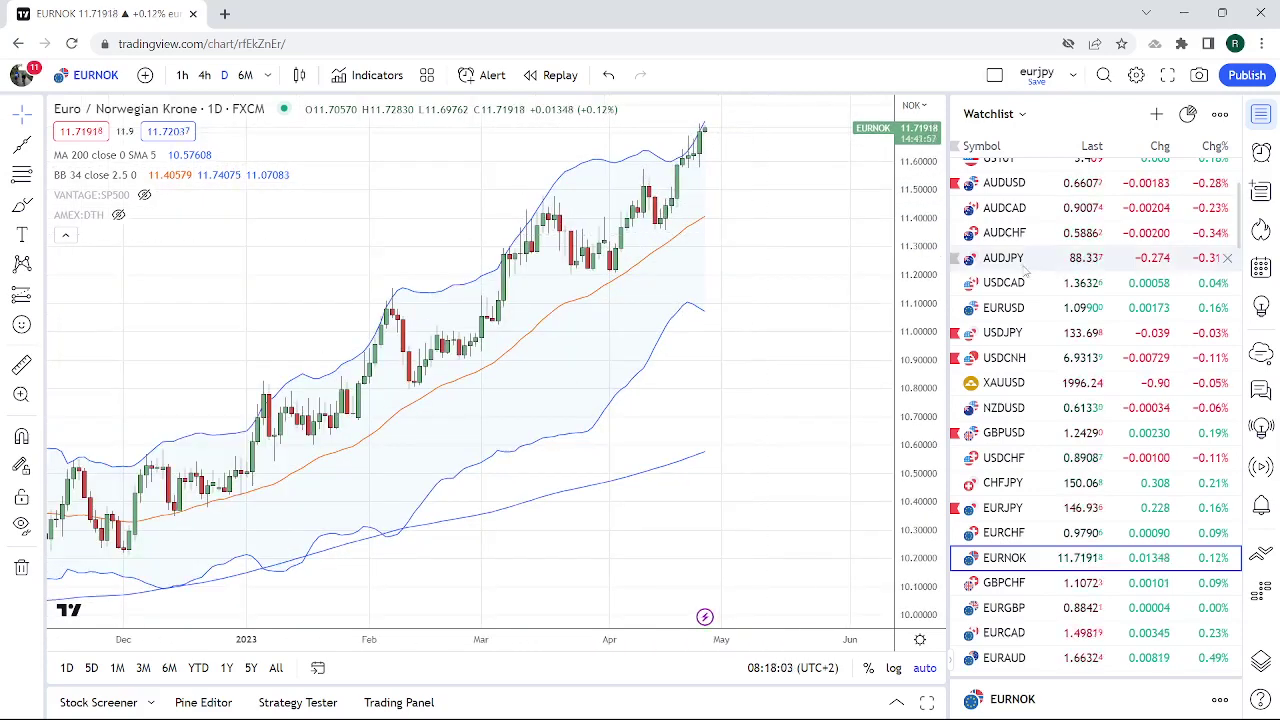
Load the EURCAD daily chart and return the watchlist to the top.
left_click(1010, 632)
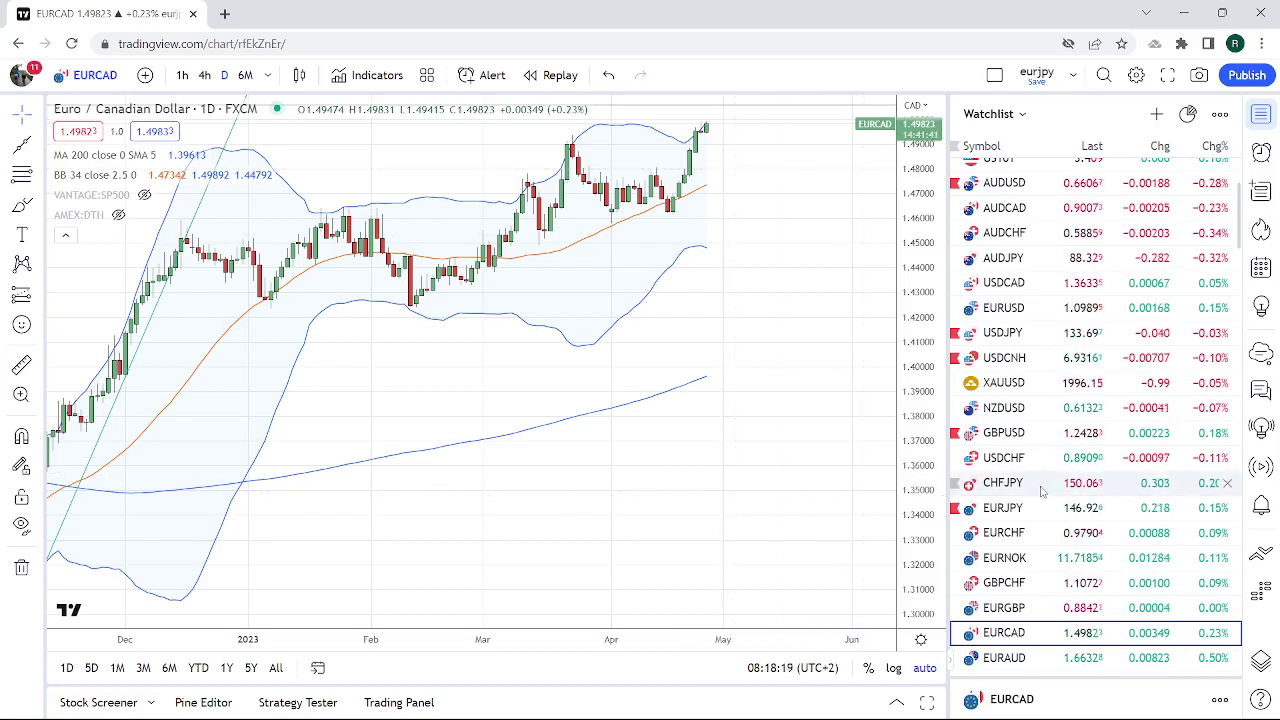
scroll(1060, 510, "up", 2)
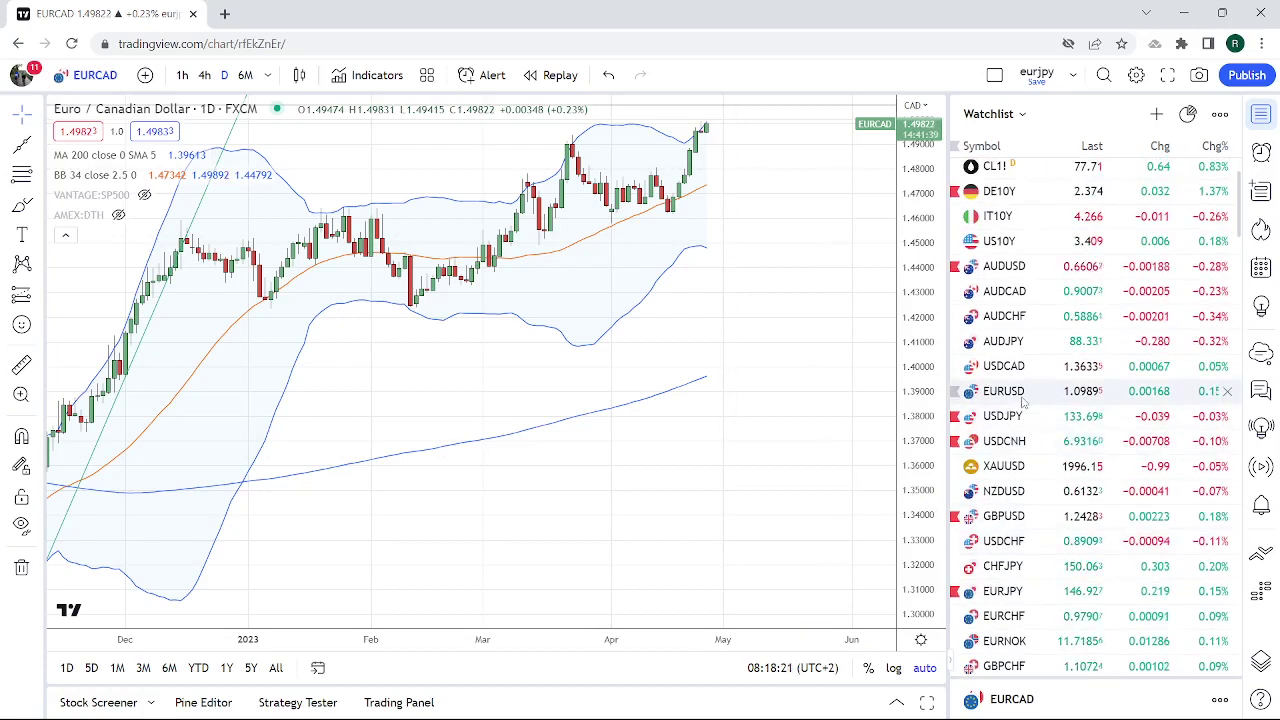